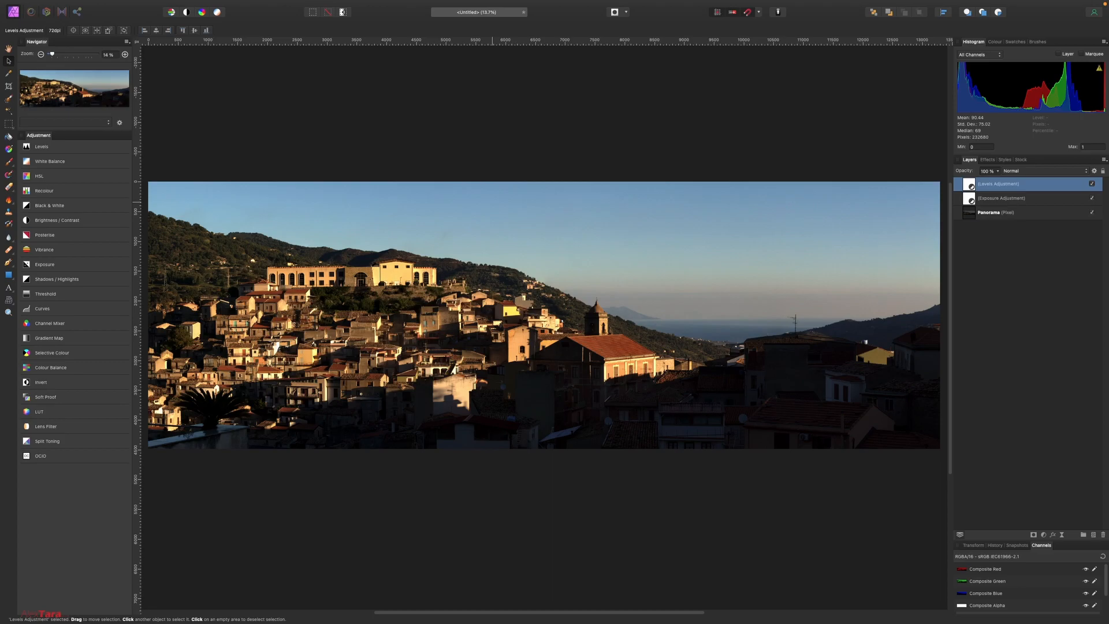
Create a new panorama from the seven images IMG_6832.CR2 through IMG_6838.CR2 in the Panorama folder, stitch them and accept the result.
left_click(77, 5)
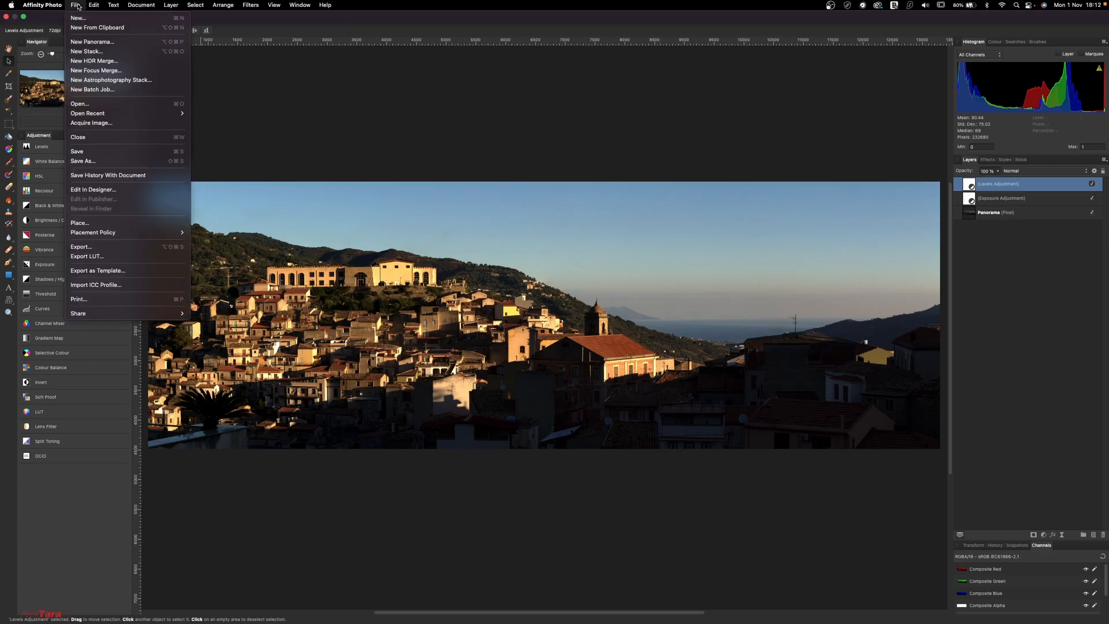
left_click(115, 46)
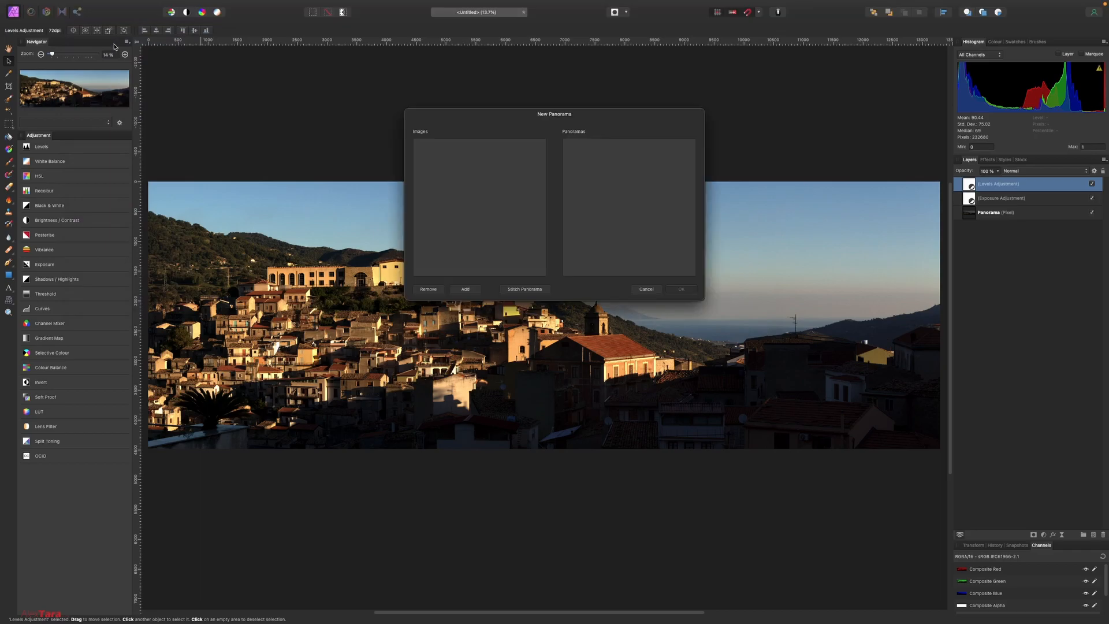
left_click(468, 291)
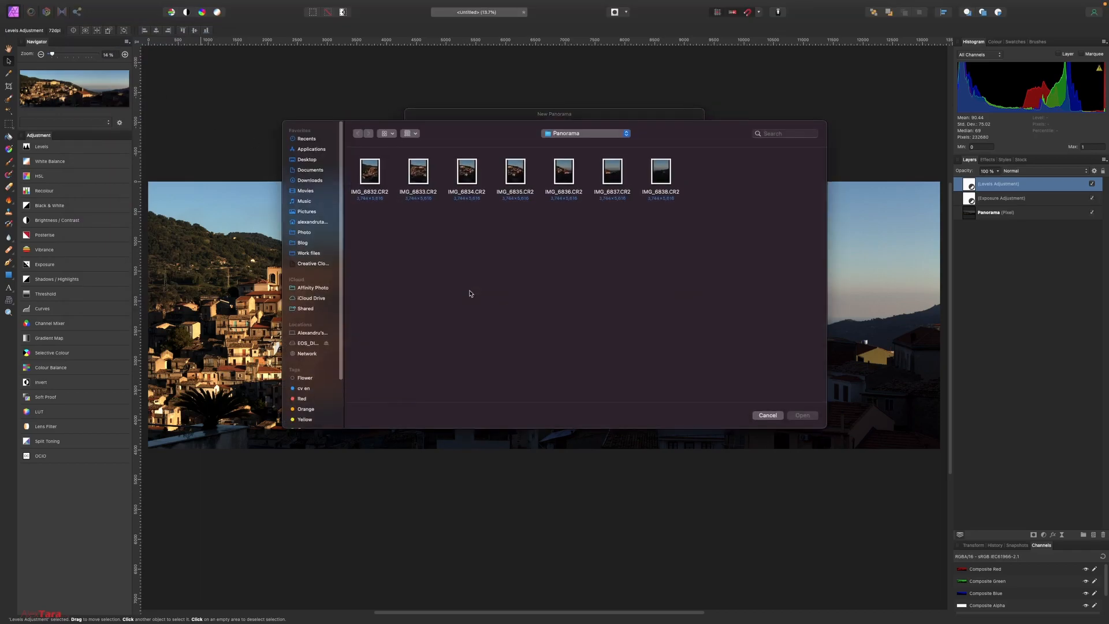
left_click_drag(715, 216, 332, 167)
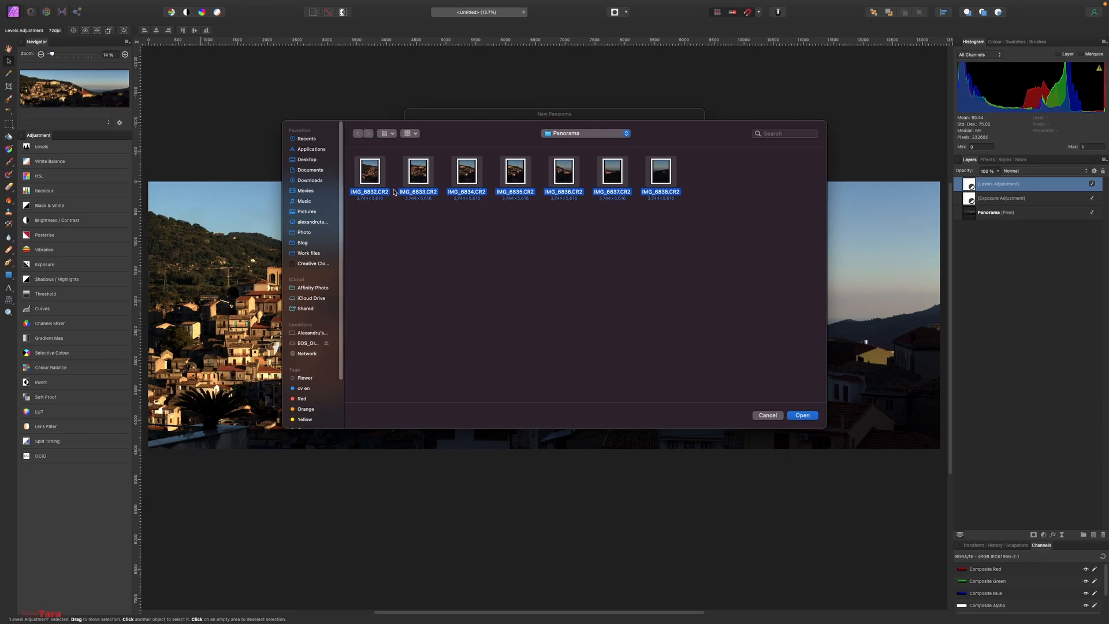
left_click(802, 415)
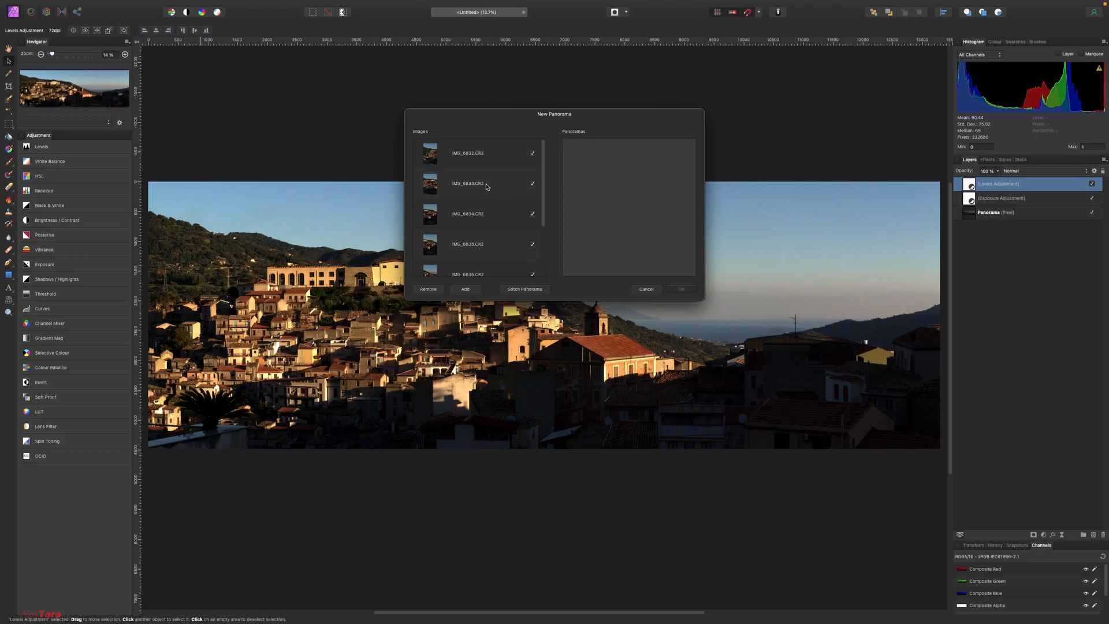
left_click(516, 291)
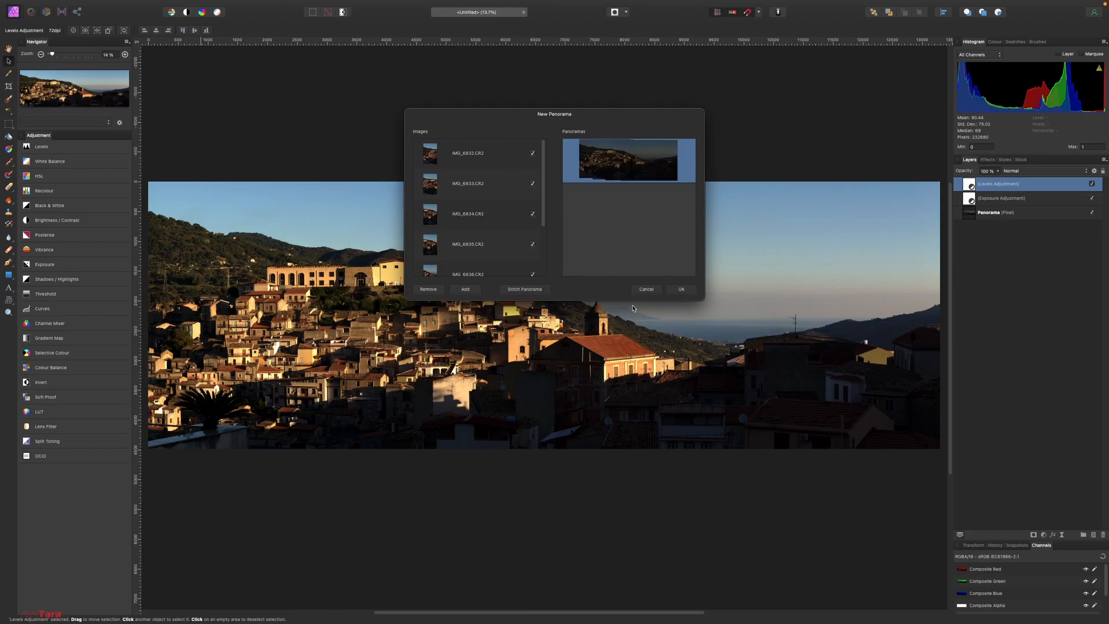
left_click(681, 290)
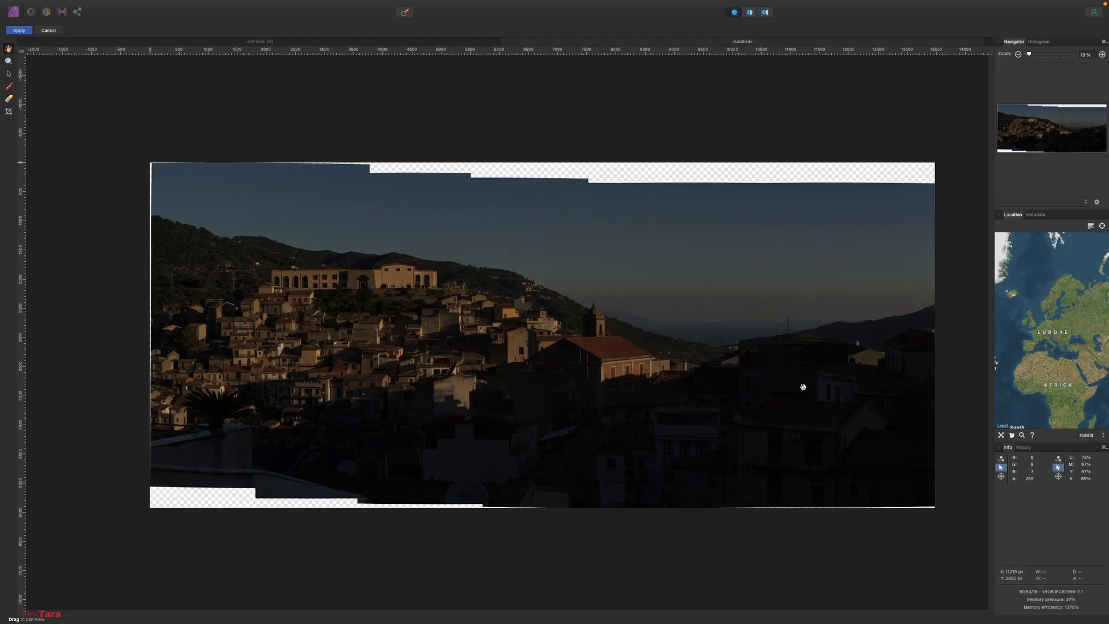
Crop the transparent edges off the stitched panorama to about 12805 × 4481 px and apply the panorama edits.
left_click_drag(579, 350, 549, 357)
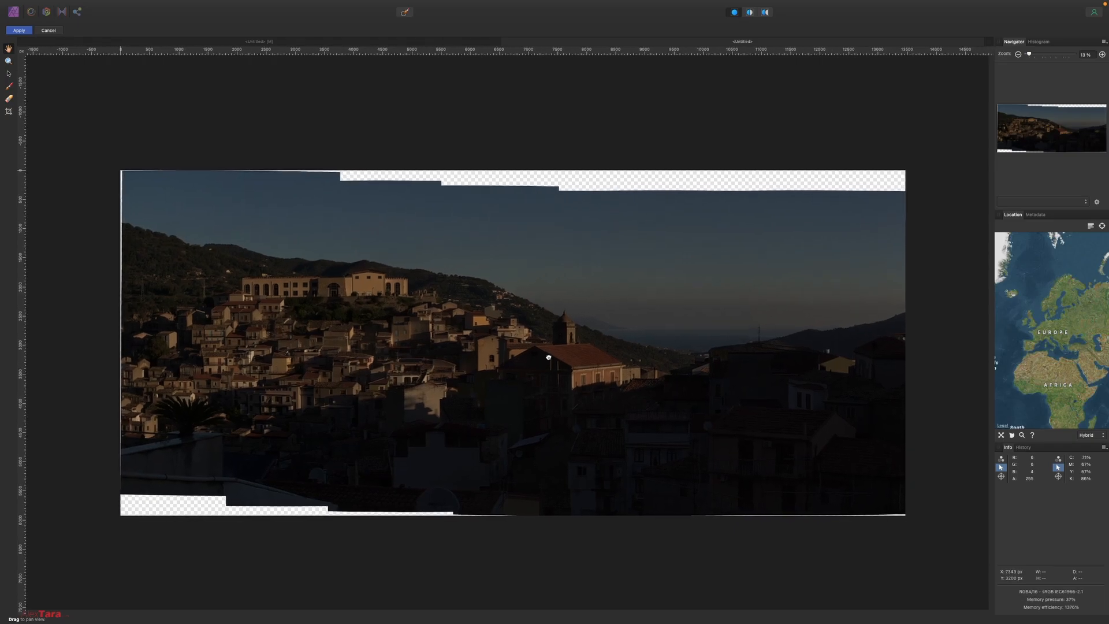
left_click(11, 113)
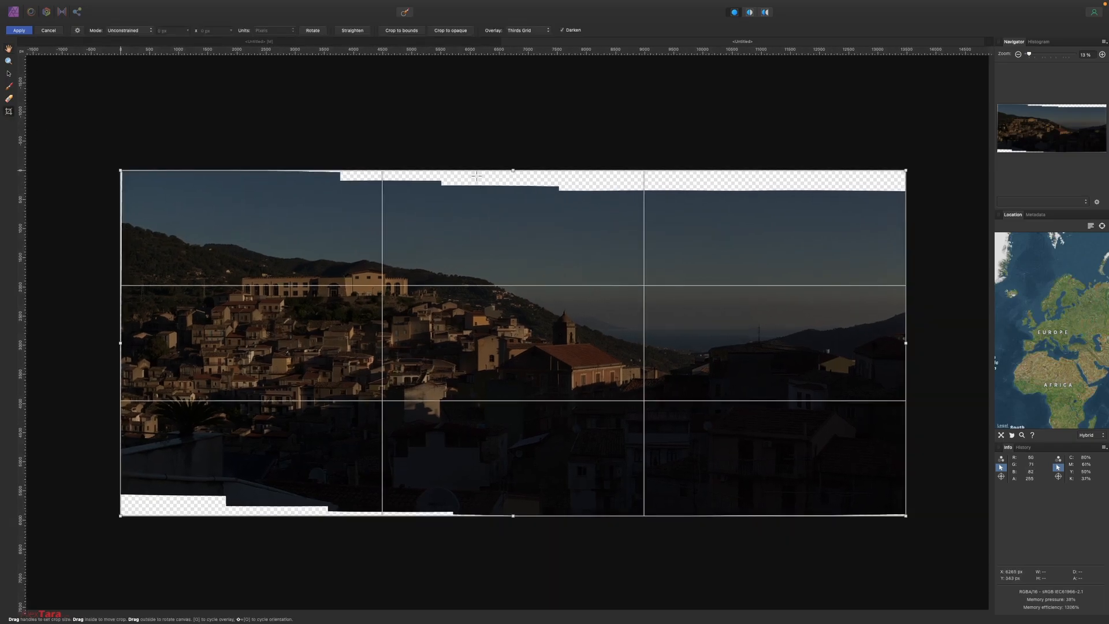
left_click_drag(513, 171, 513, 199)
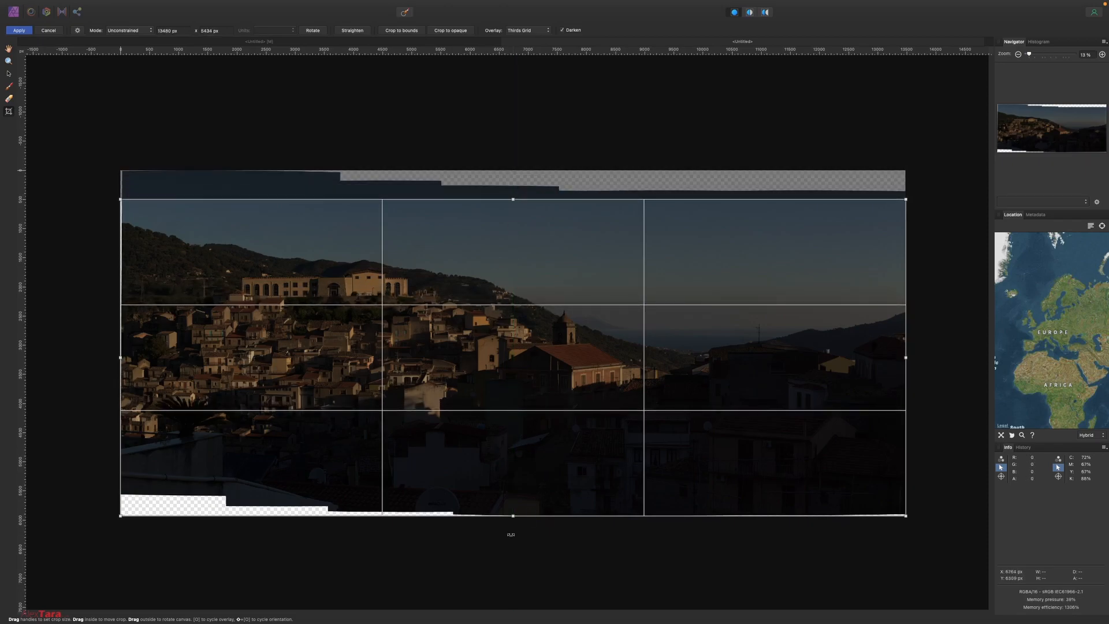
left_click_drag(511, 516, 516, 460)
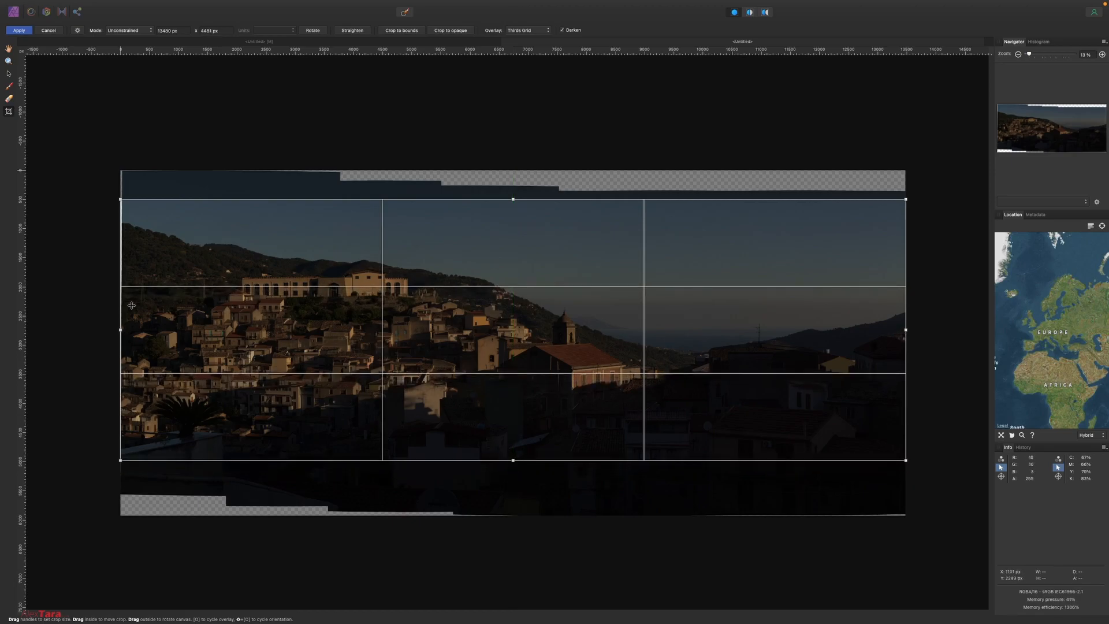
left_click_drag(121, 330, 125, 330)
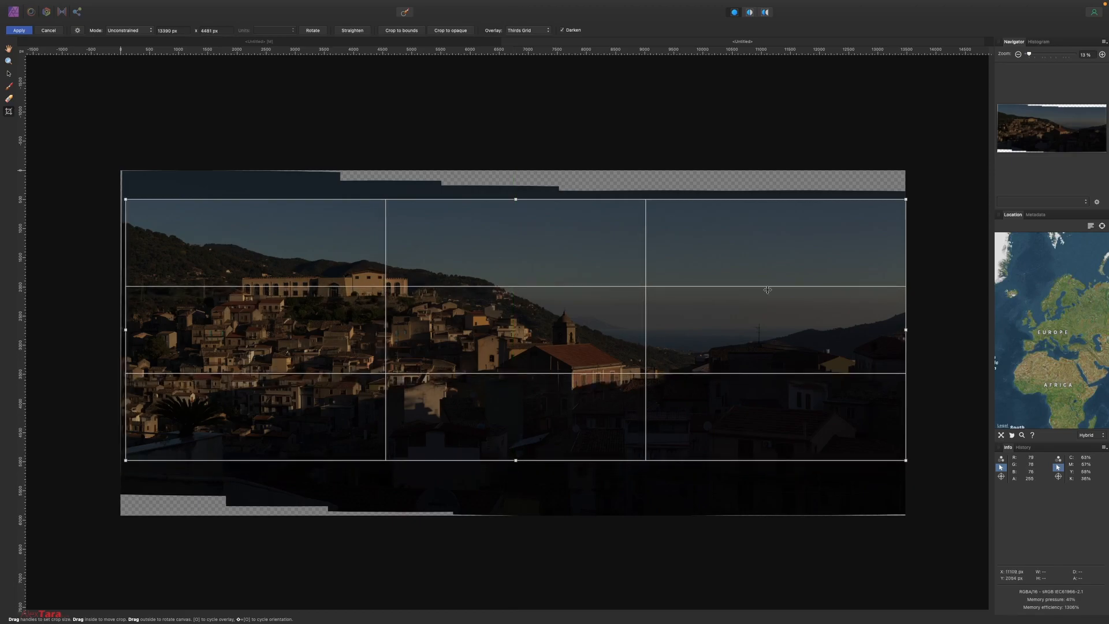
left_click_drag(906, 330, 873, 336)
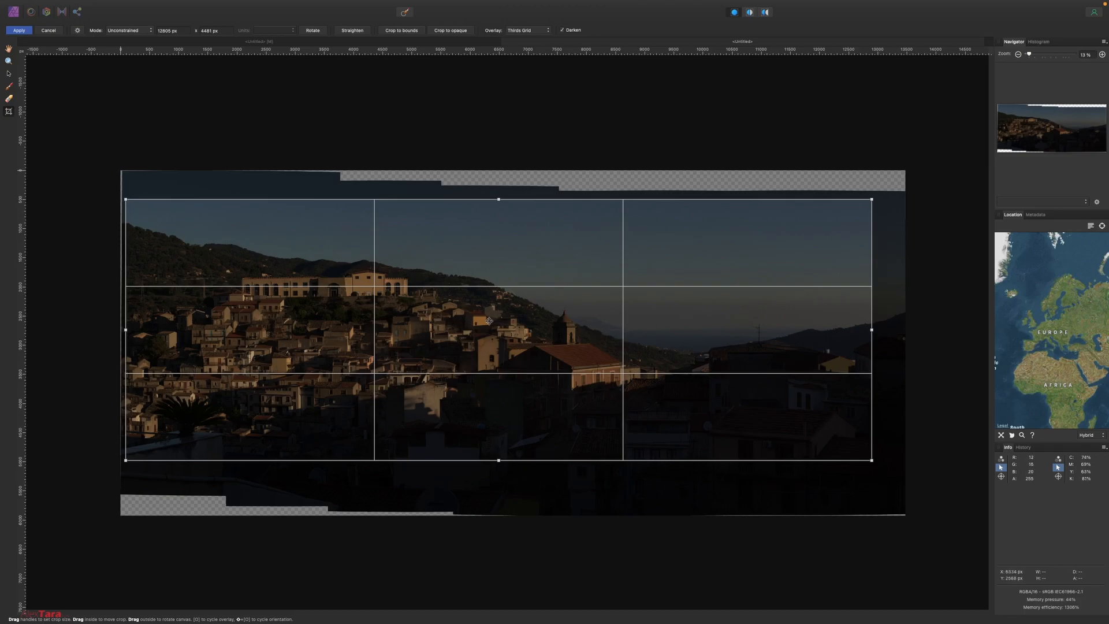
key("Return")
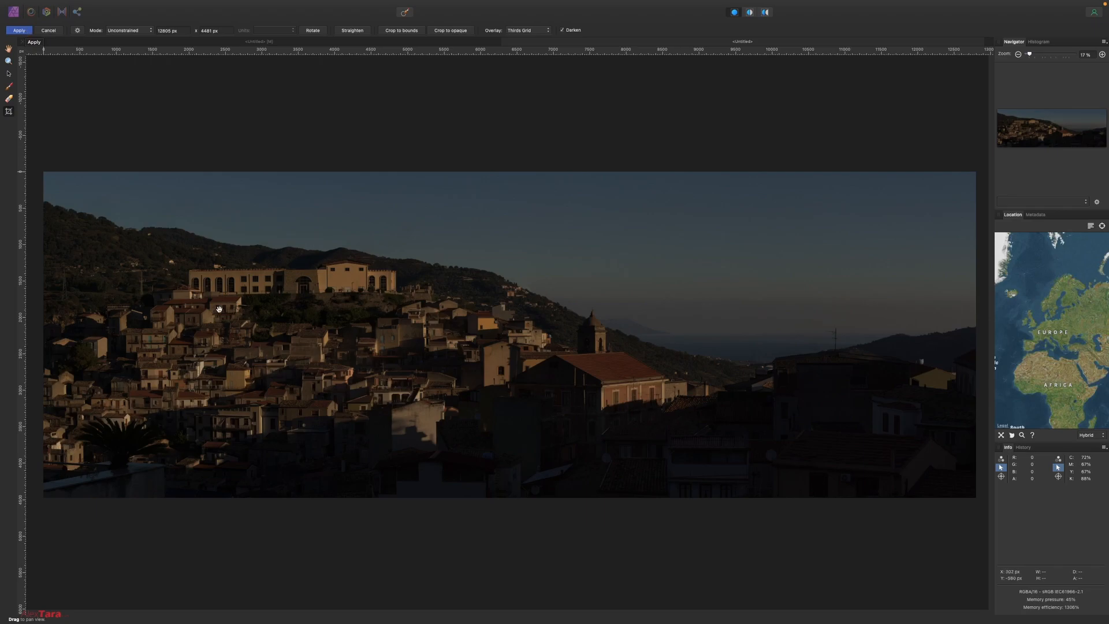
left_click(19, 31)
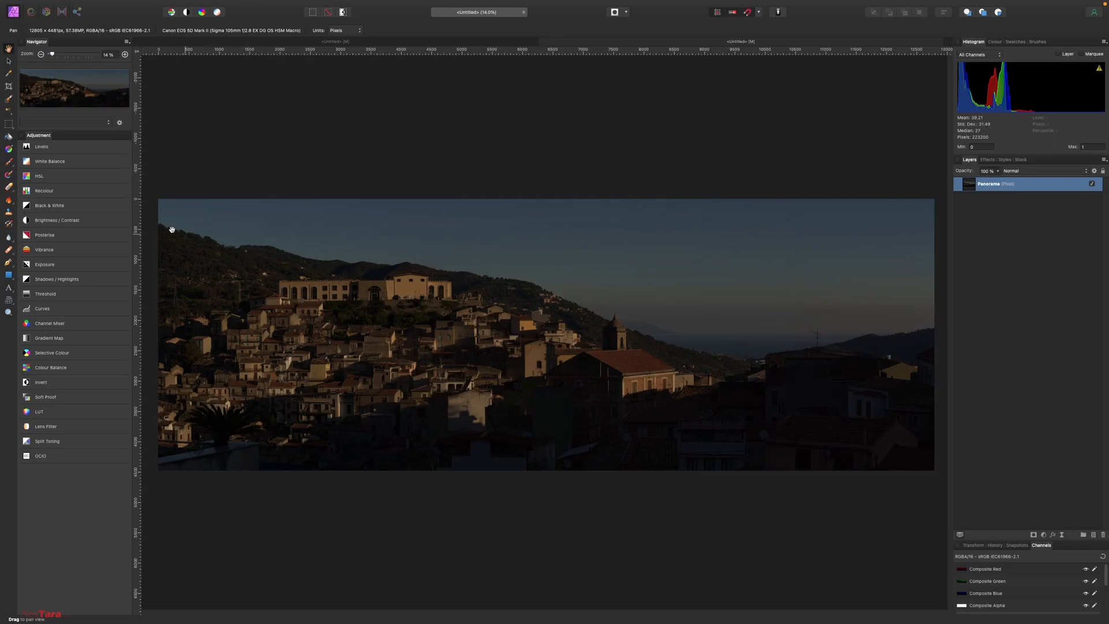
Inspect the skyline along the hills at close range for stitching flaws.
scroll(315, 226, "up", 5)
left_click_drag(726, 379, 364, 287)
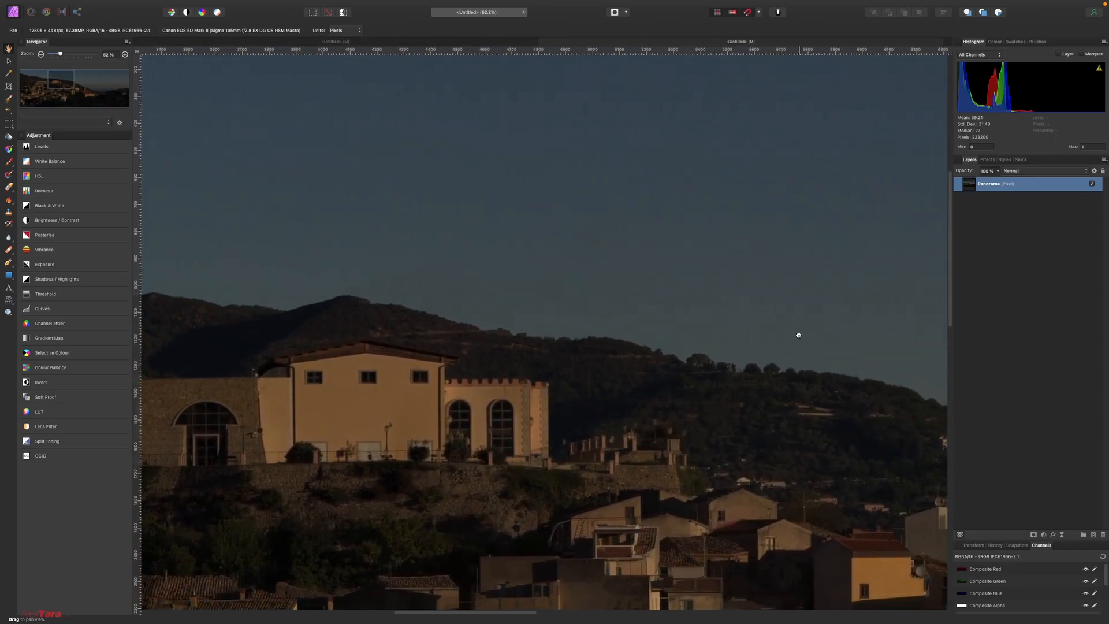
left_click_drag(800, 336, 449, 258)
left_click_drag(698, 347, 586, 334)
scroll(576, 364, "up", 3)
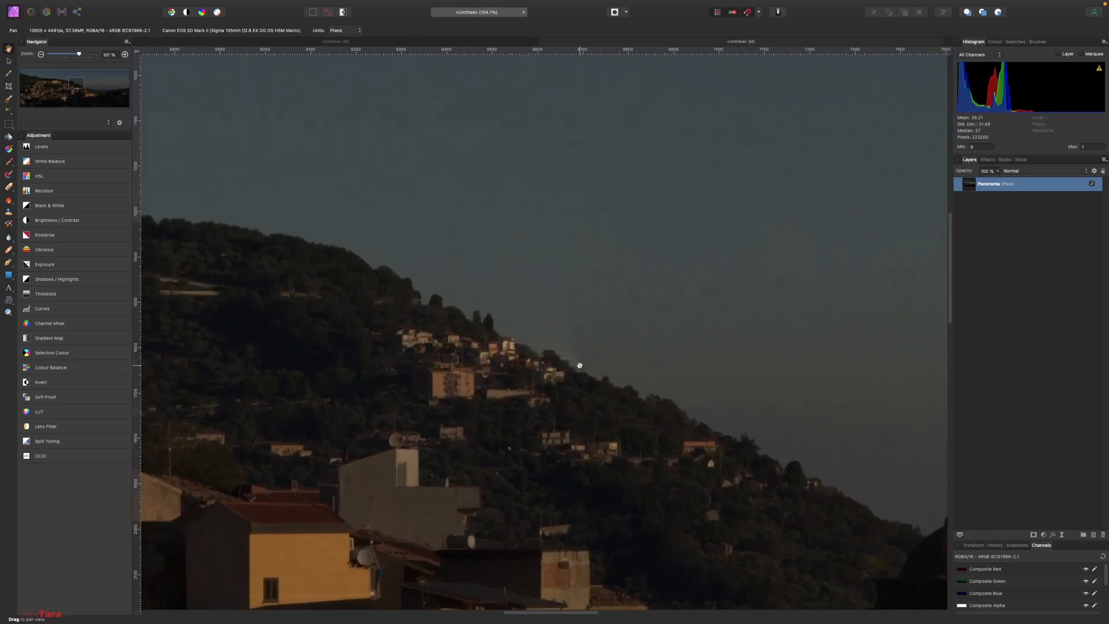
left_click_drag(667, 370, 585, 373)
scroll(585, 373, "up", 1)
Heal the pale smudge in the sky above the hillside houses with a 171.7 px Healing Brush, sampling clean sky nearby.
key("s")
key("bracketright")
key("bracketright")
key("bracketright")
key("bracketright")
key("bracketright")
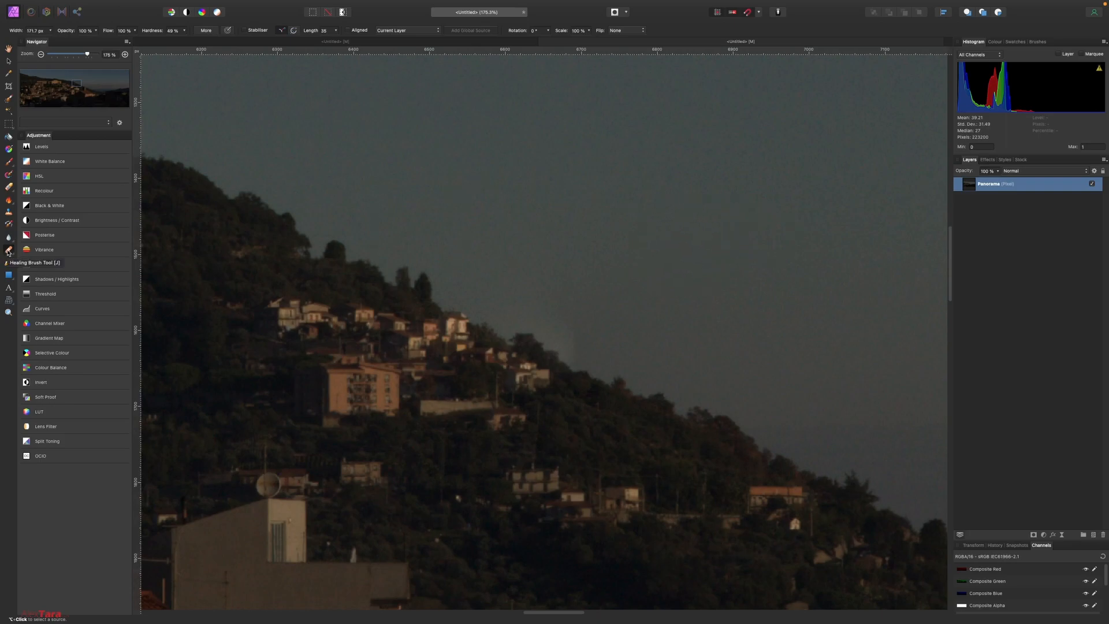
left_click(8, 252)
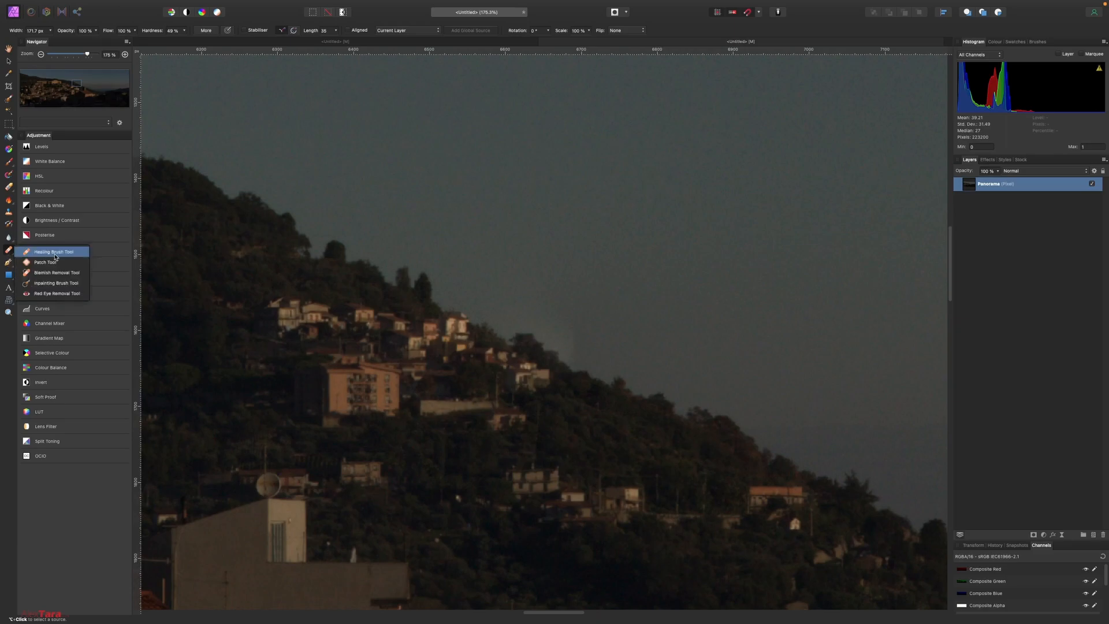
left_click(57, 252)
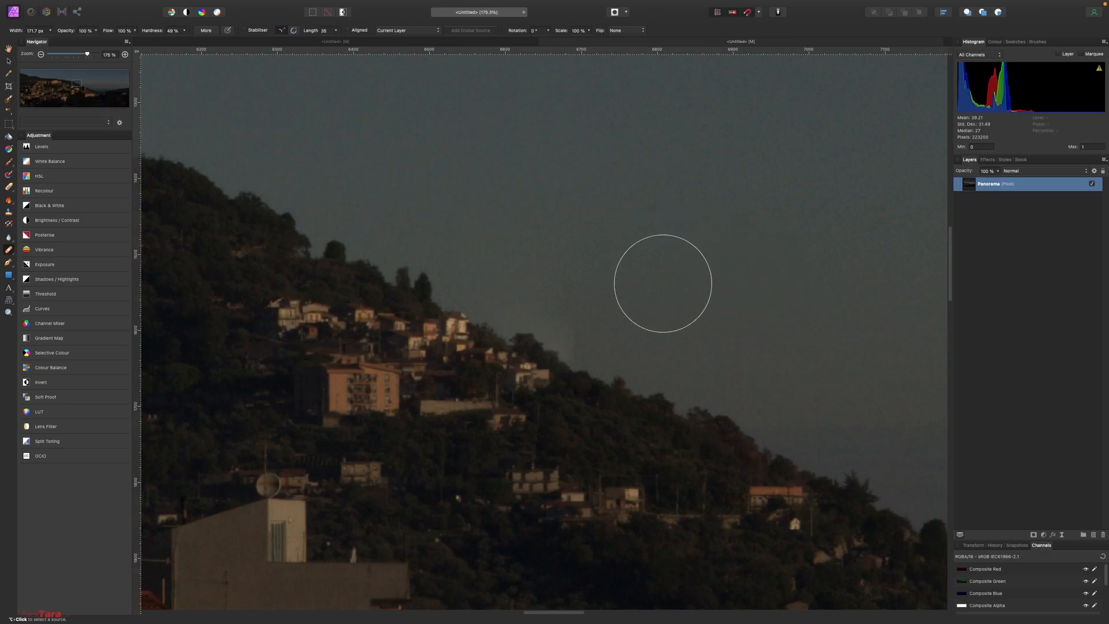
left_click(641, 293, "alt")
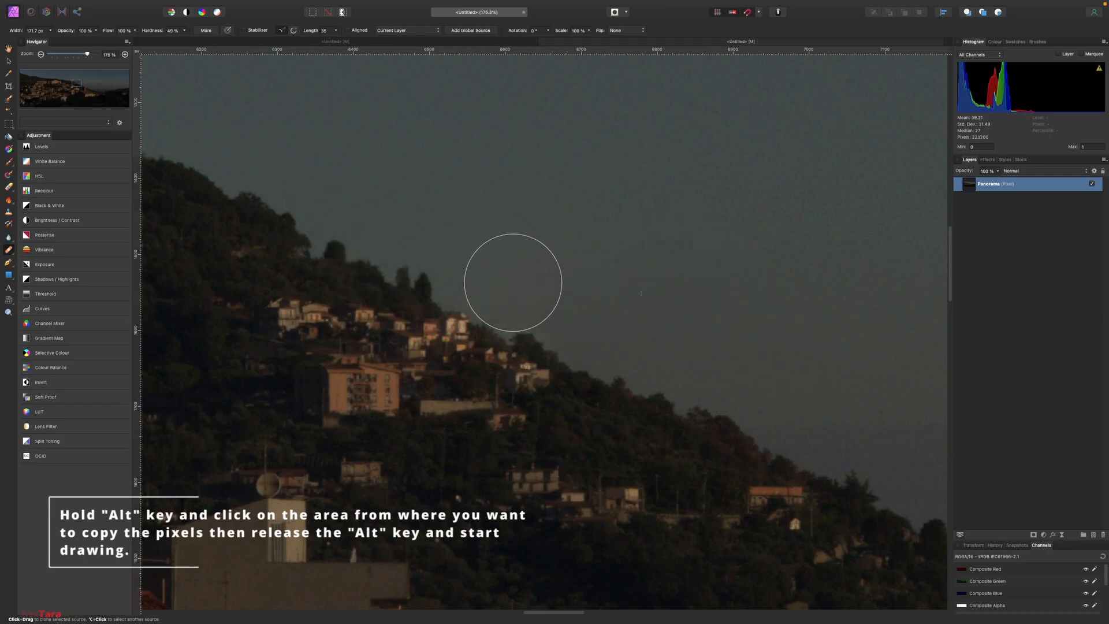
Heal the dark smudge over the sea near the rooftop antenna with a Healing Brush of about 90 px, sampling clean sea beside it.
scroll(803, 356, "down", 5)
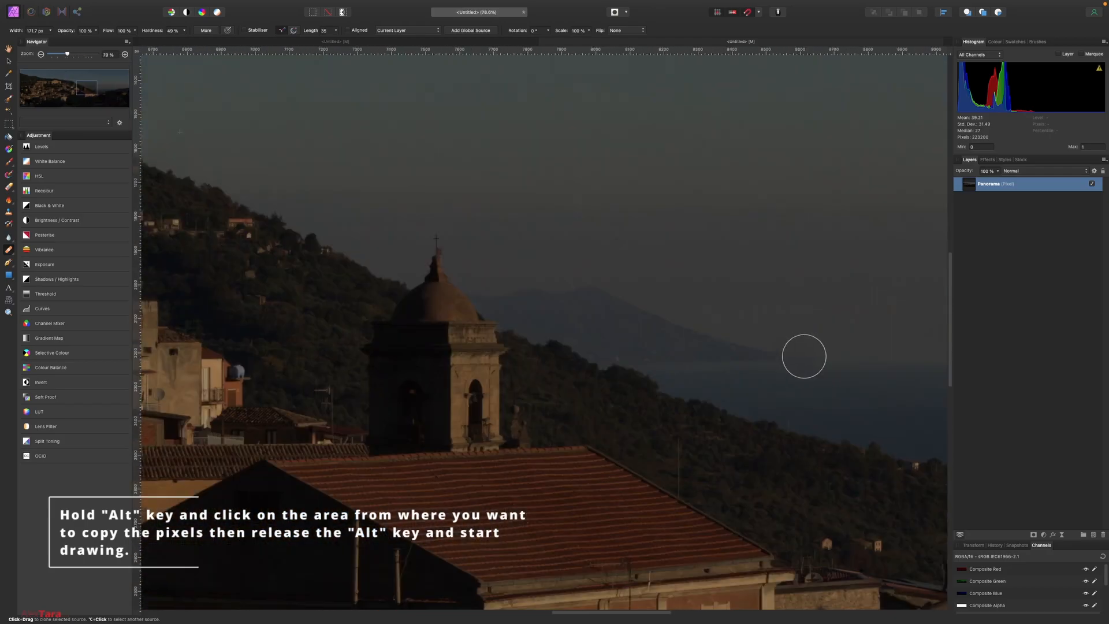
left_click_drag(661, 331, 475, 302)
left_click_drag(810, 342, 704, 324)
left_click_drag(787, 339, 463, 322)
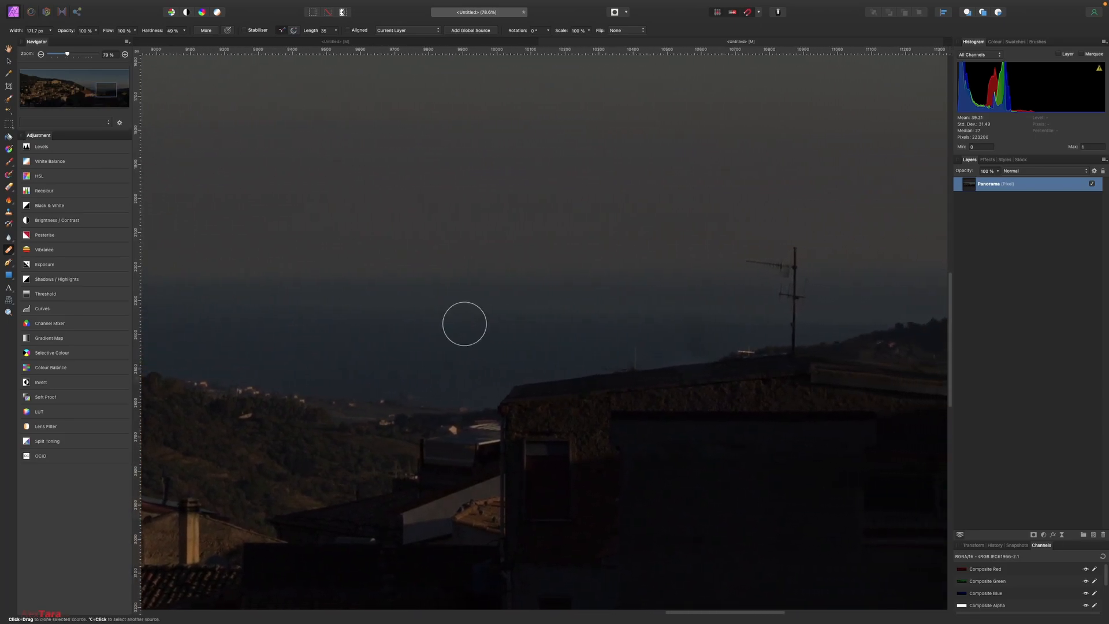
scroll(697, 336, "up", 4)
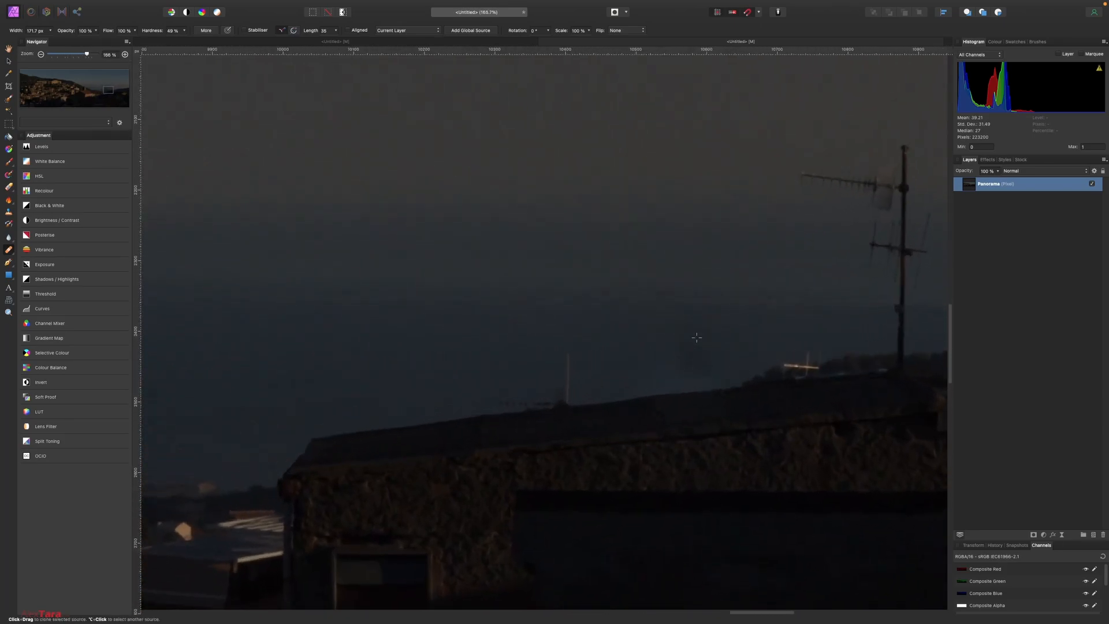
scroll(717, 335, "up", 1)
key("bracketleft")
key("bracketleft")
key("bracketleft")
key("bracketleft")
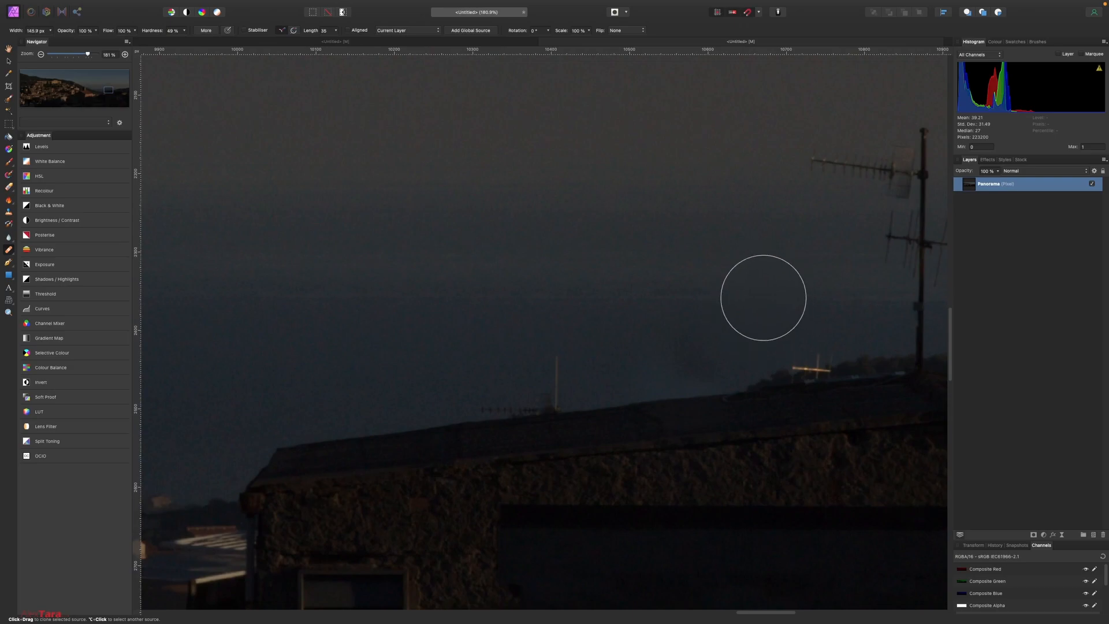
left_click(757, 328, "alt")
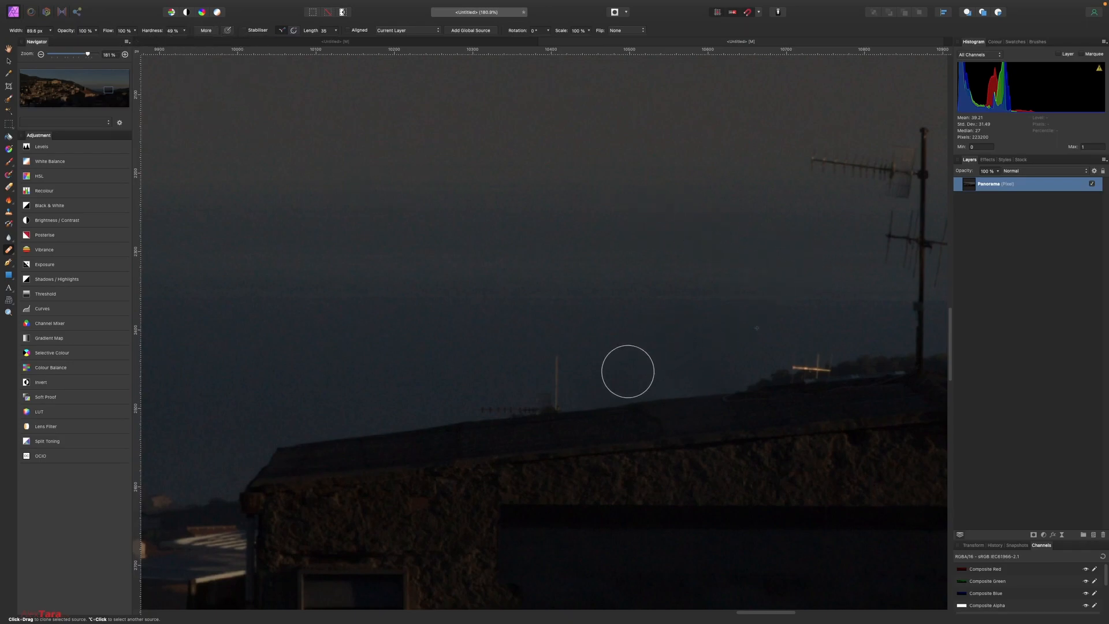
Inspect the antenna rooftop, the surrounding sky and the rest of the panorama for remaining stitching flaws.
scroll(626, 370, "down", 5)
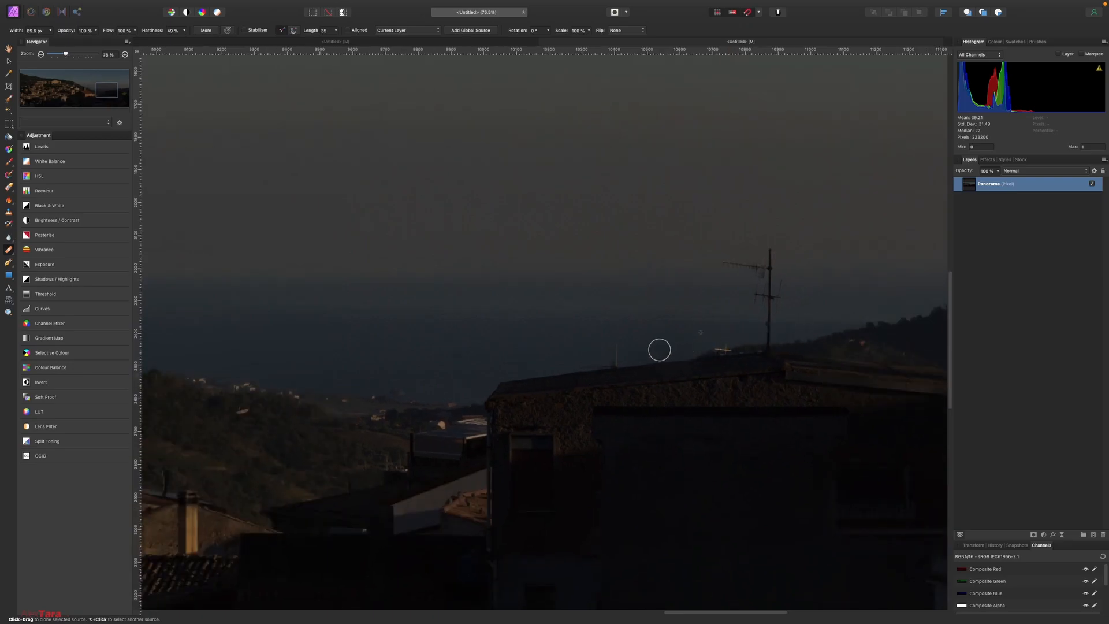
scroll(659, 349, "up", 5)
scroll(665, 320, "up", 3)
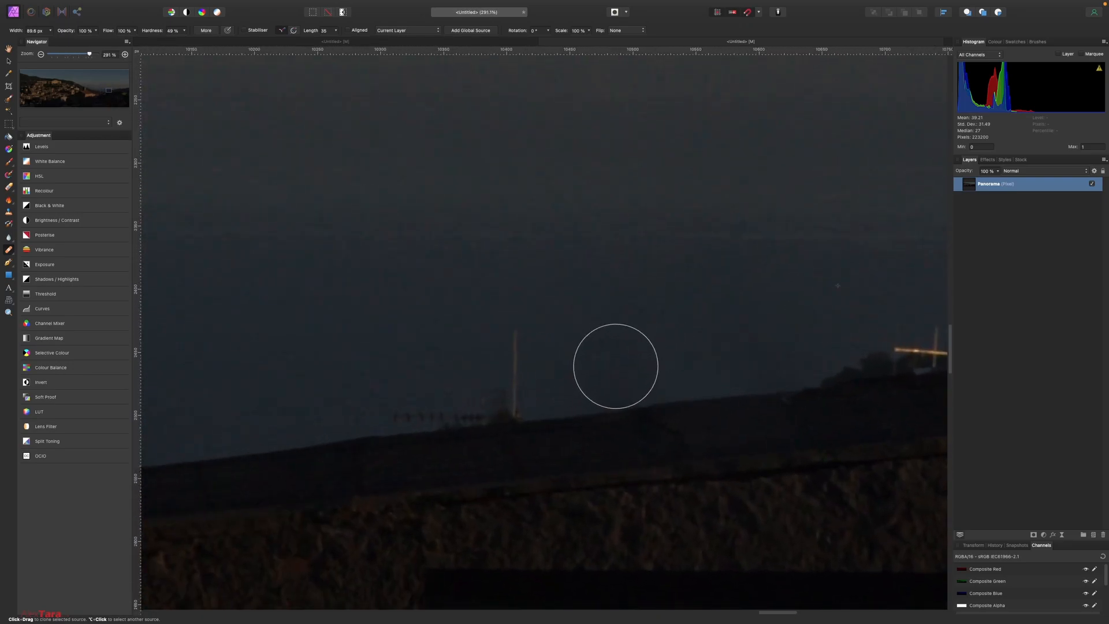
scroll(615, 365, "down", 6)
scroll(588, 381, "down", 2)
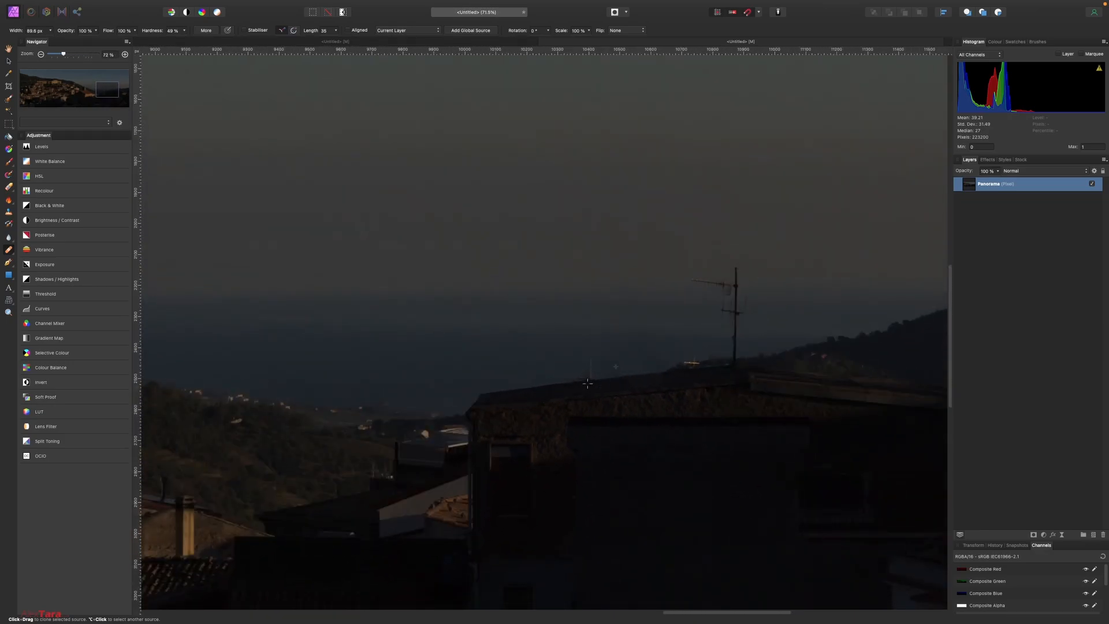
scroll(761, 277, "right", 5)
scroll(760, 277, "up", 3)
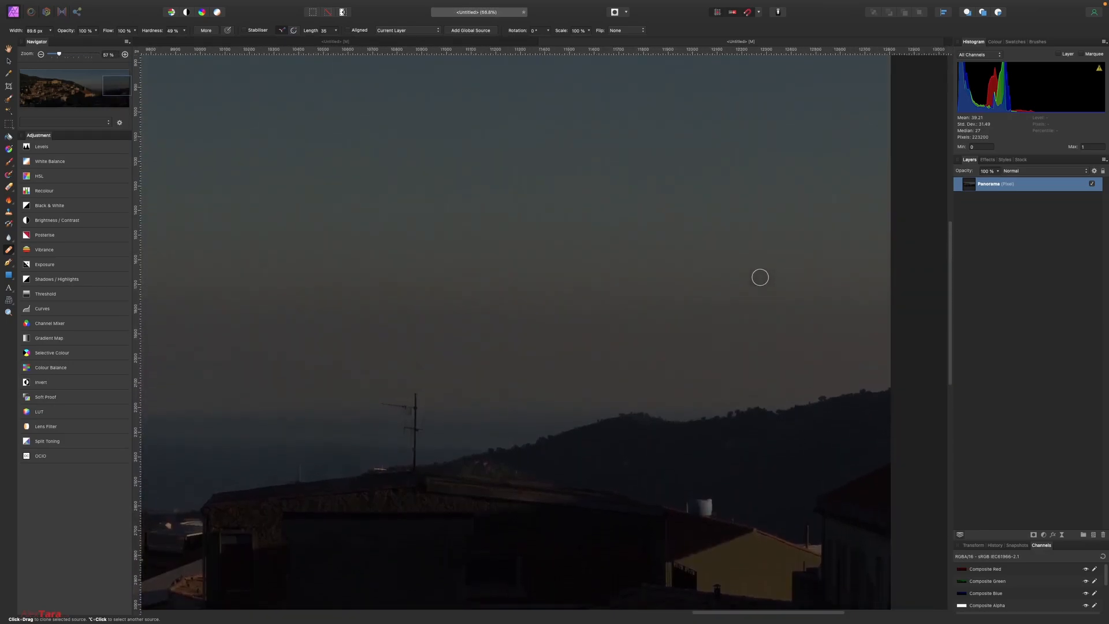
scroll(760, 277, "up", 1)
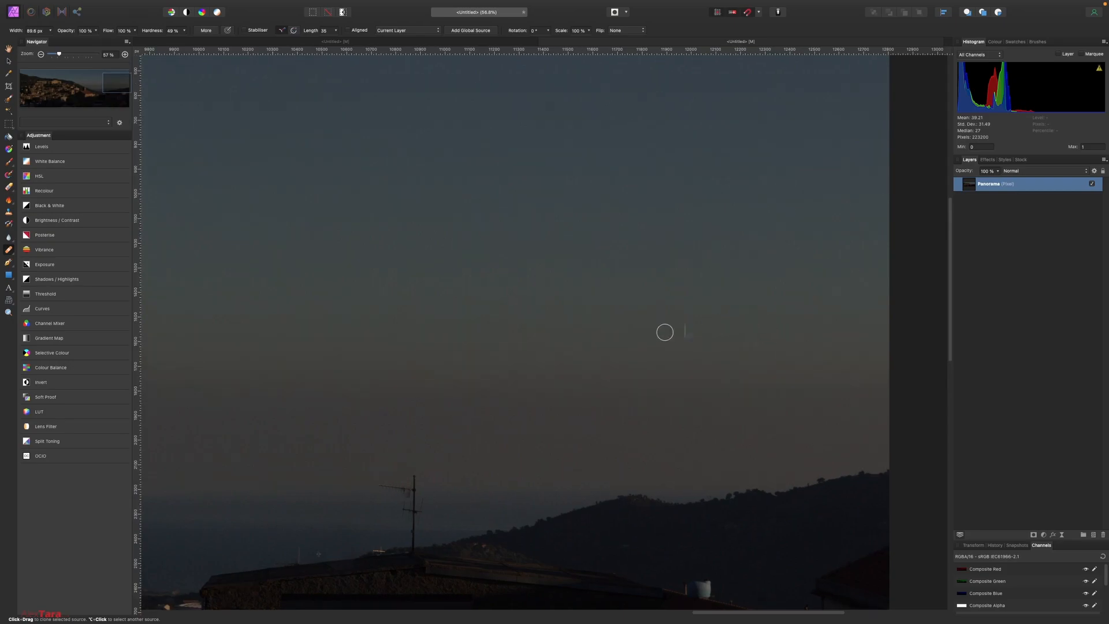
scroll(688, 327, "down", 6)
scroll(313, 351, "left", 10)
scroll(313, 351, "right", 3)
scroll(314, 351, "down", 4)
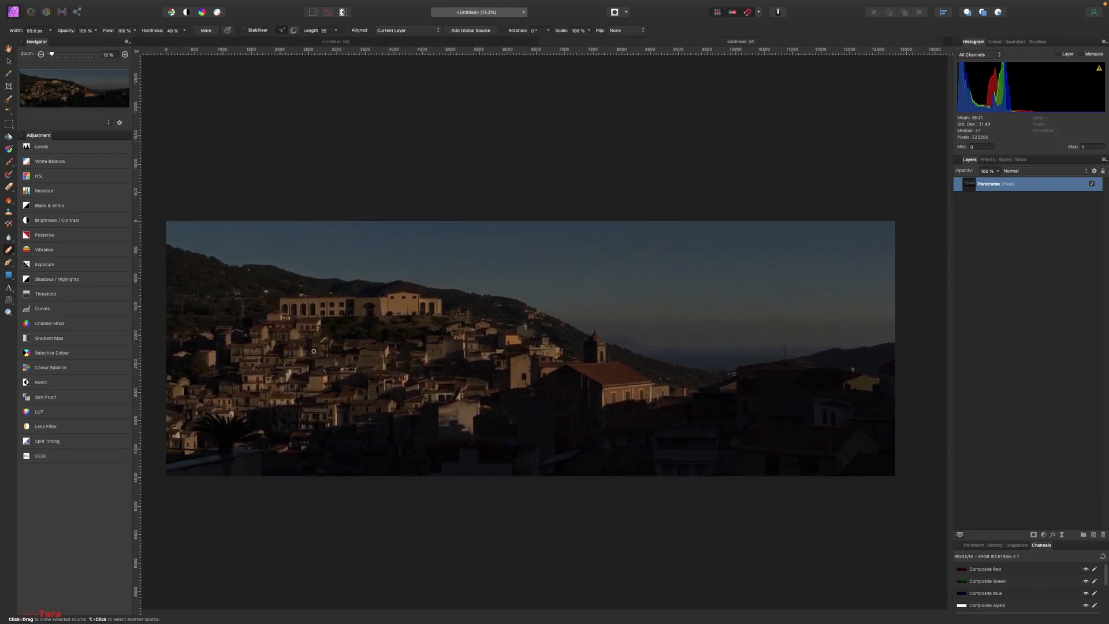
scroll(313, 351, "right", 2)
scroll(314, 350, "down", 1)
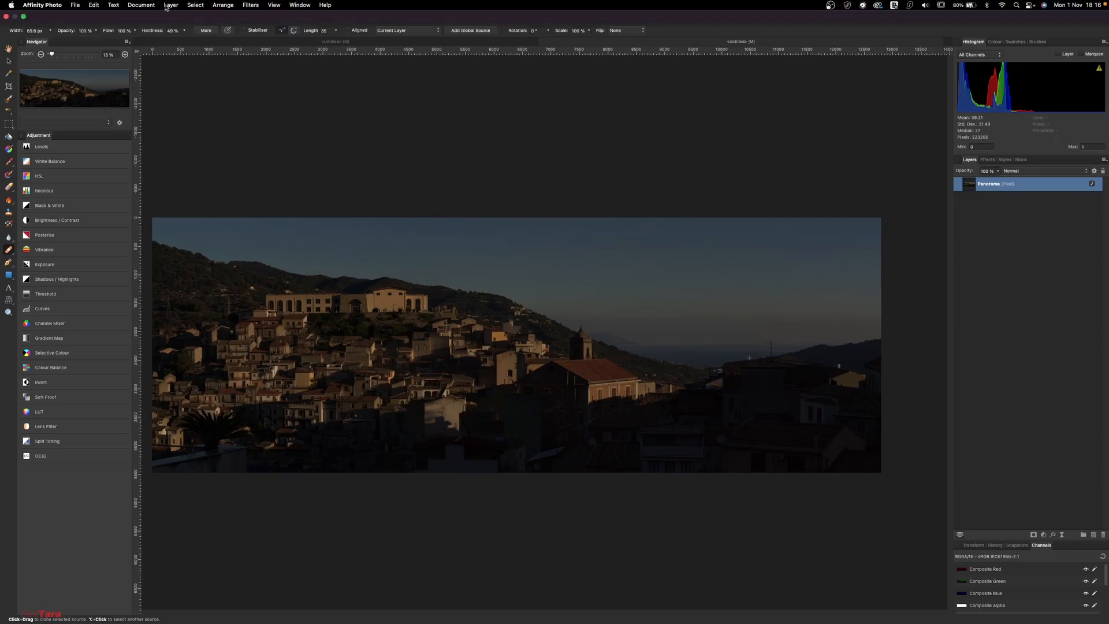
Add a Levels adjustment layer above the Panorama layer.
left_click(170, 6)
mouse_move(254, 128)
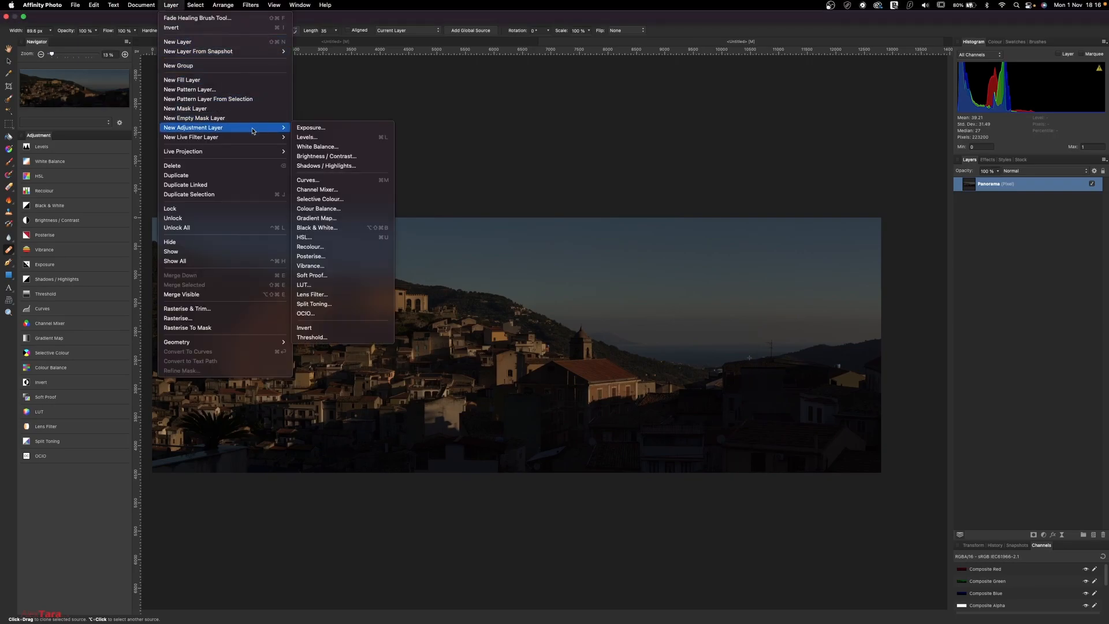
left_click(351, 139)
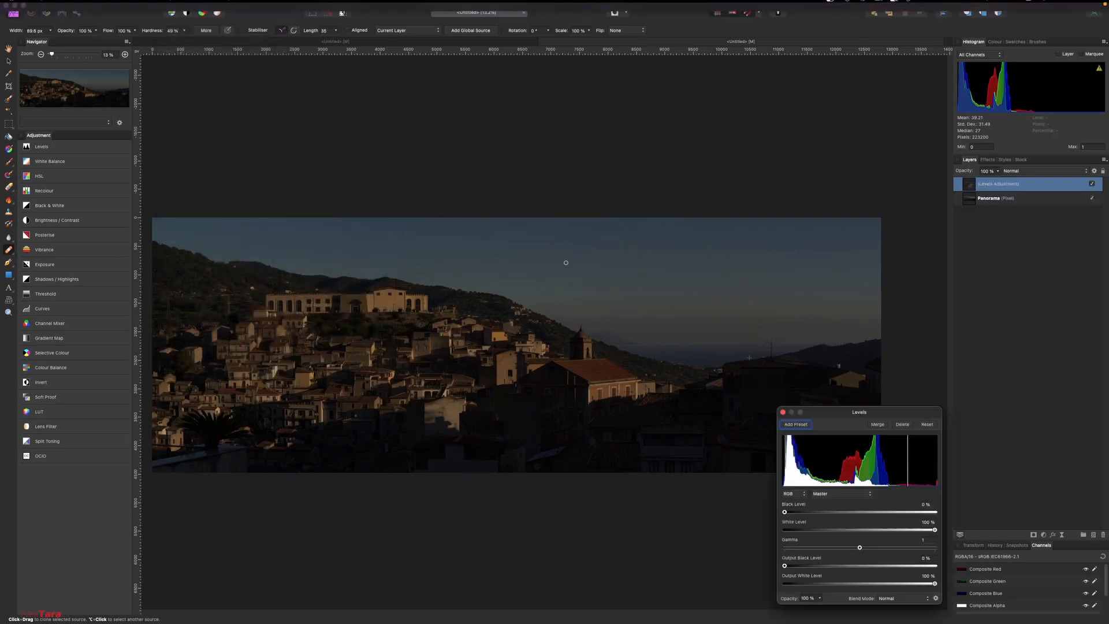
Set the Levels adjustment's white level to 68% and its black level to 1%.
left_click_drag(935, 531, 887, 530)
left_click_drag(785, 512, 787, 512)
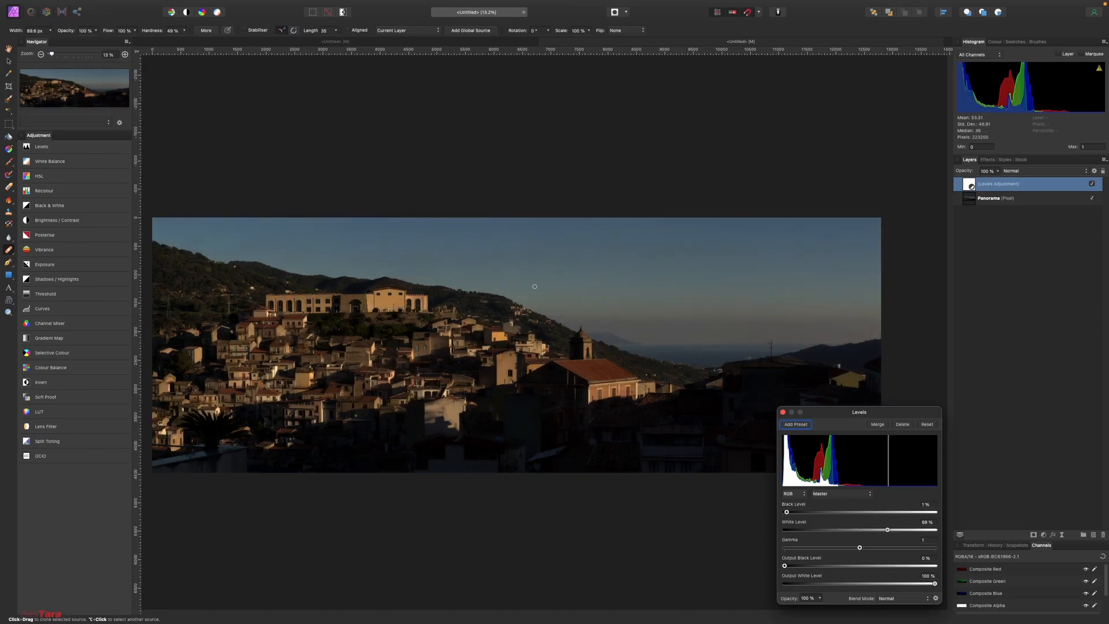
Add an Exposure adjustment layer above the Levels adjustment and raise the exposure to about 0.9.
mouse_move(223, 3)
left_click(171, 5)
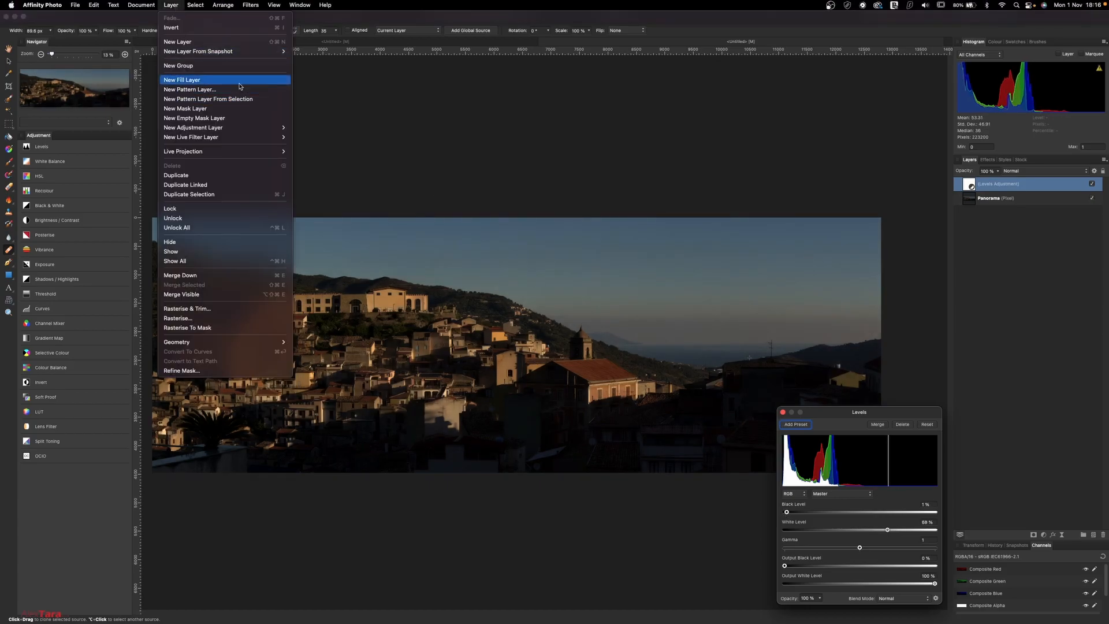
mouse_move(260, 127)
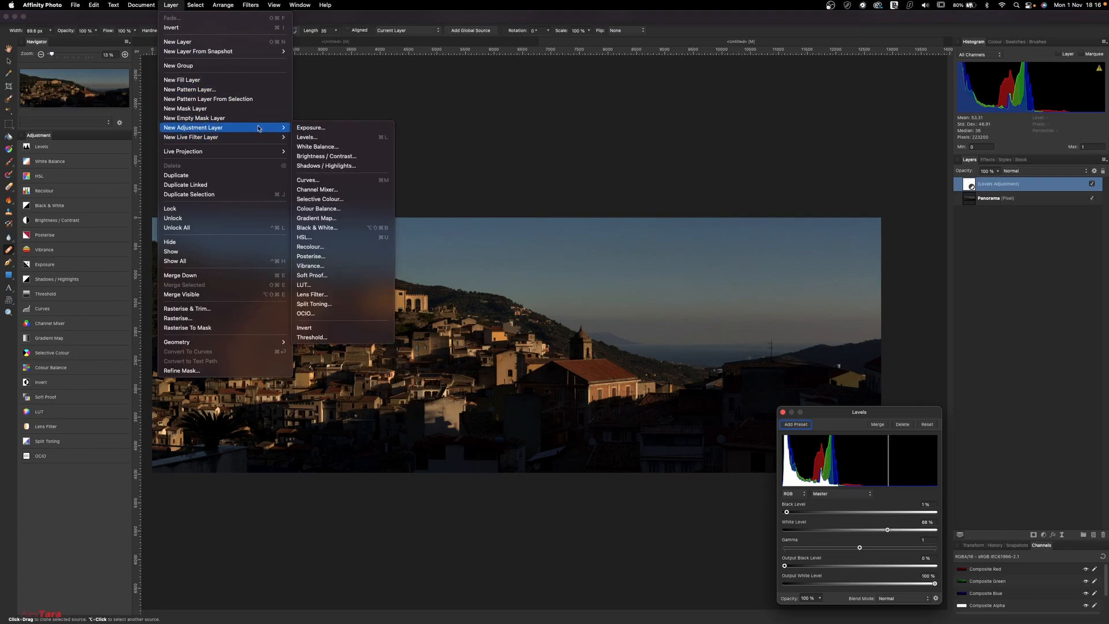
left_click(339, 133)
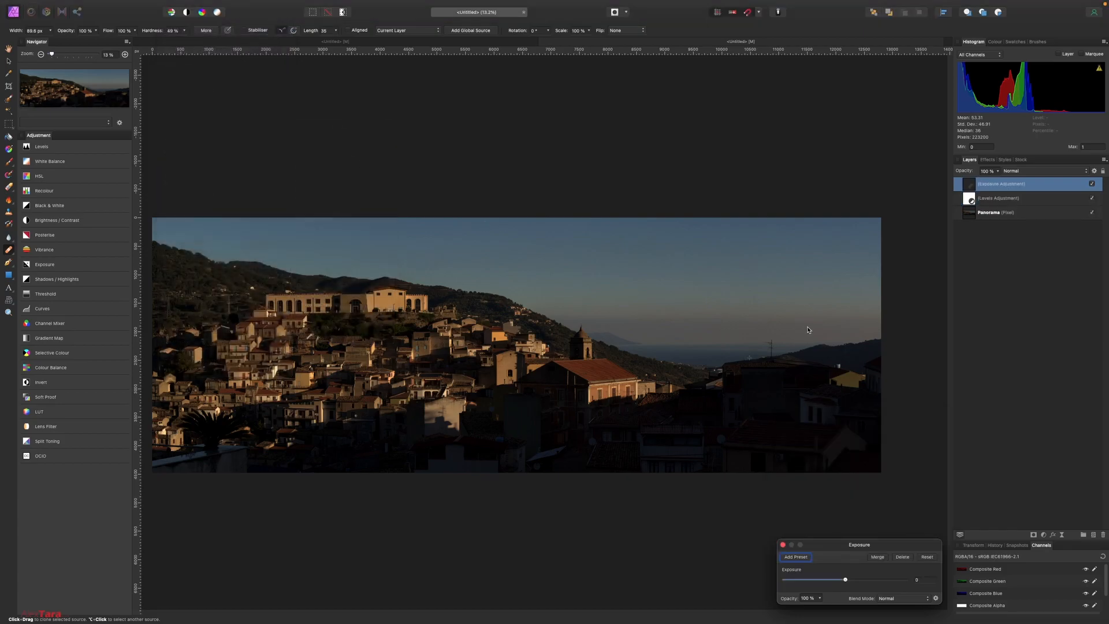
left_click_drag(845, 580, 855, 582)
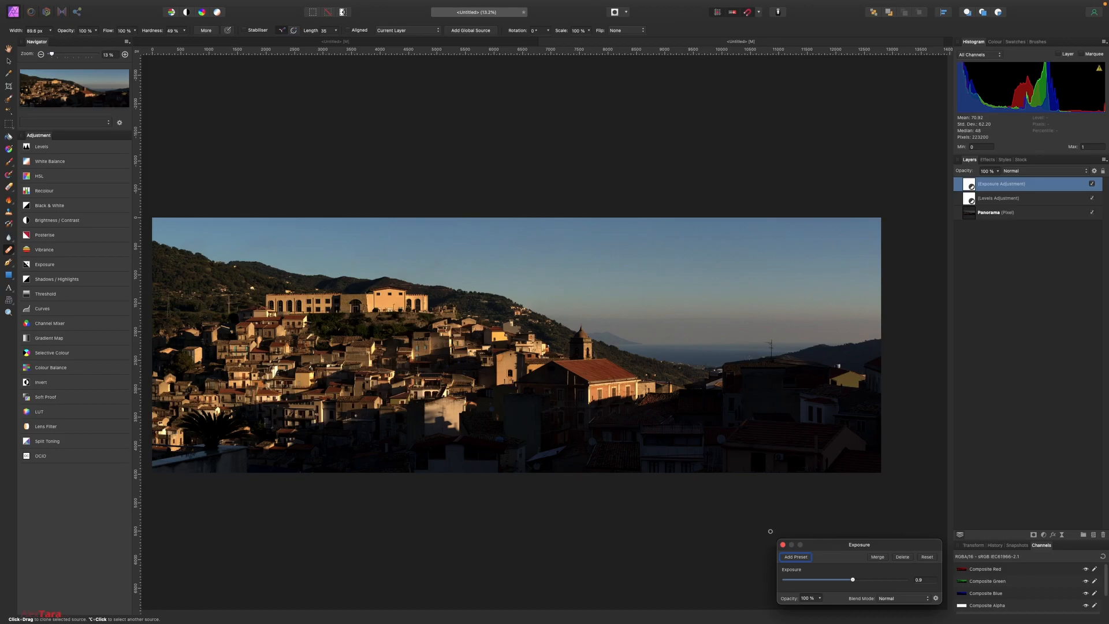
left_click(783, 545)
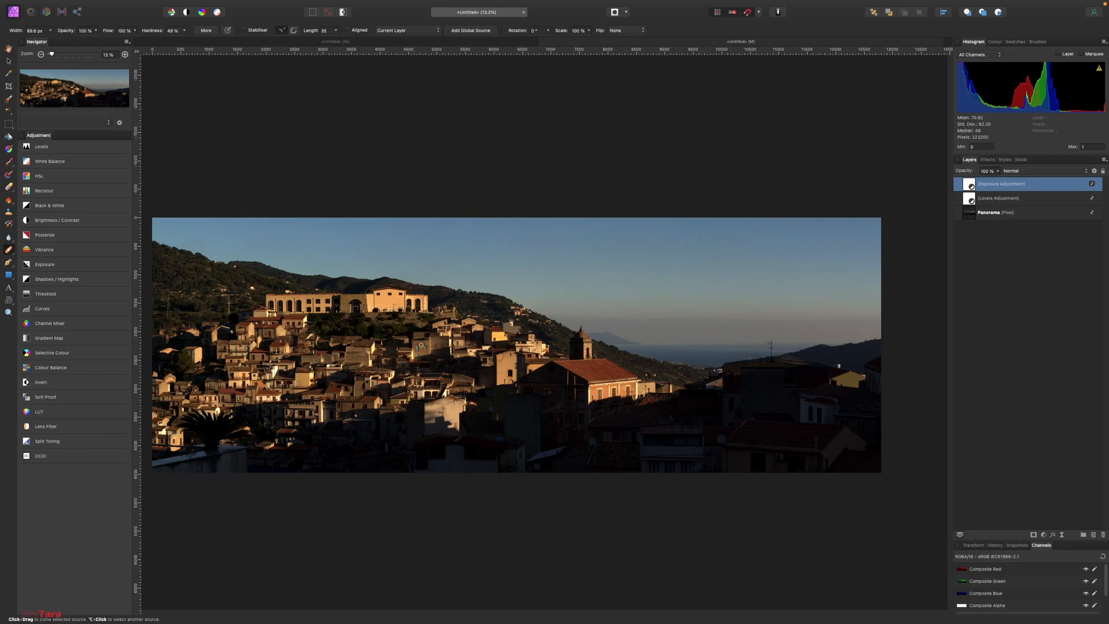
Inspect the brightened rooftops, church, mansion and sky across the panorama for remaining blemishes.
scroll(359, 307, "up", 4)
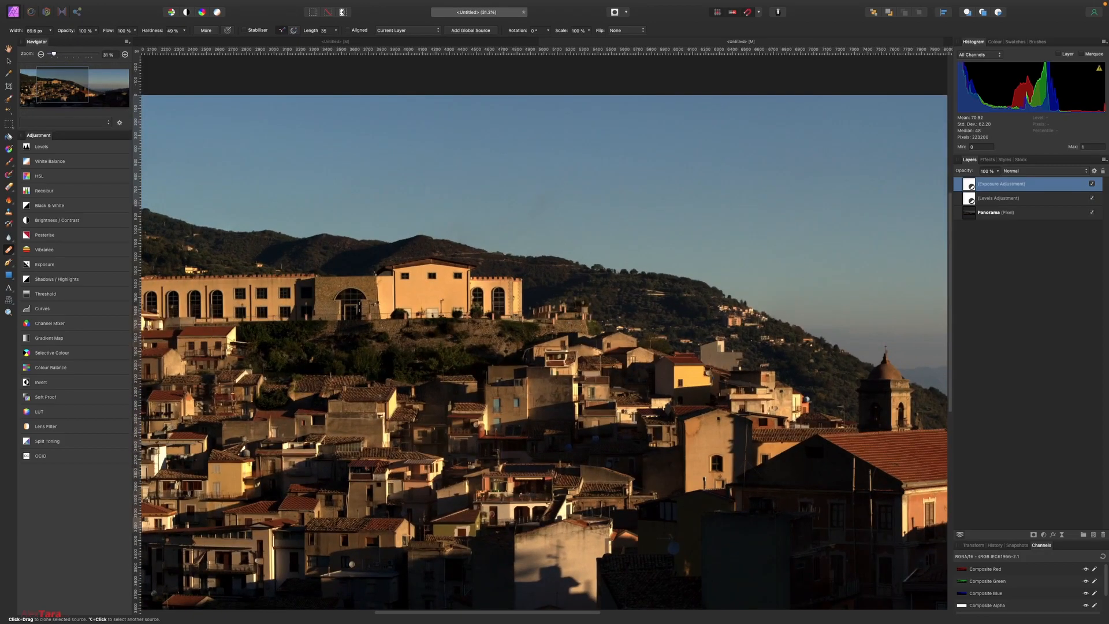
scroll(359, 307, "left", 3)
scroll(359, 307, "down", 1)
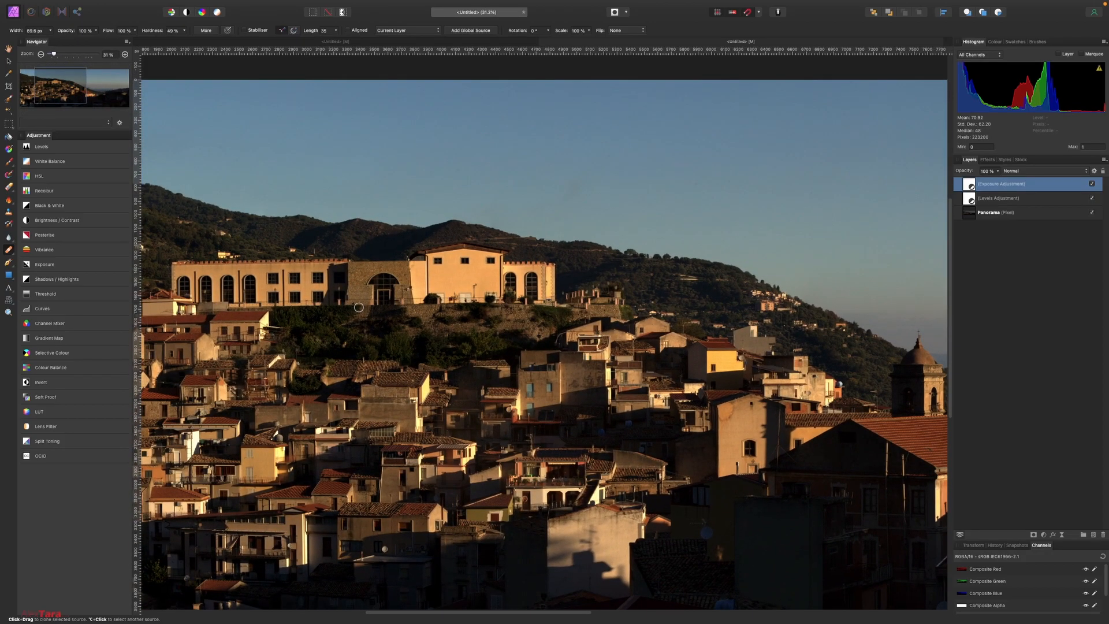
scroll(359, 308, "down", 5)
scroll(358, 307, "right", 4)
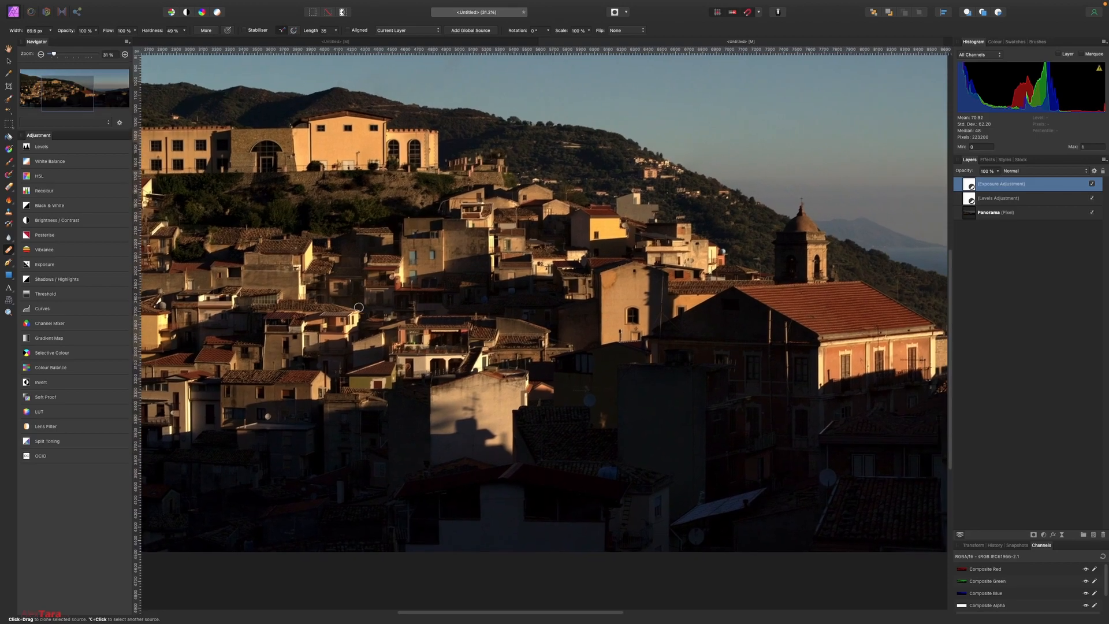
scroll(358, 308, "right", 5)
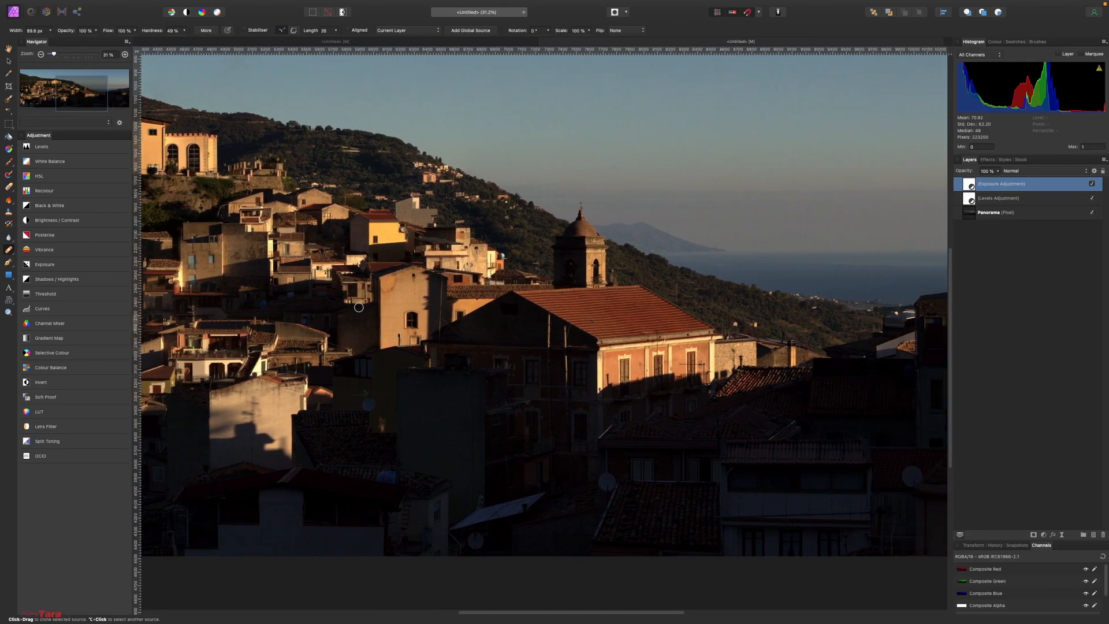
scroll(359, 307, "right", 2)
scroll(359, 307, "up", 5)
scroll(358, 308, "left", 4)
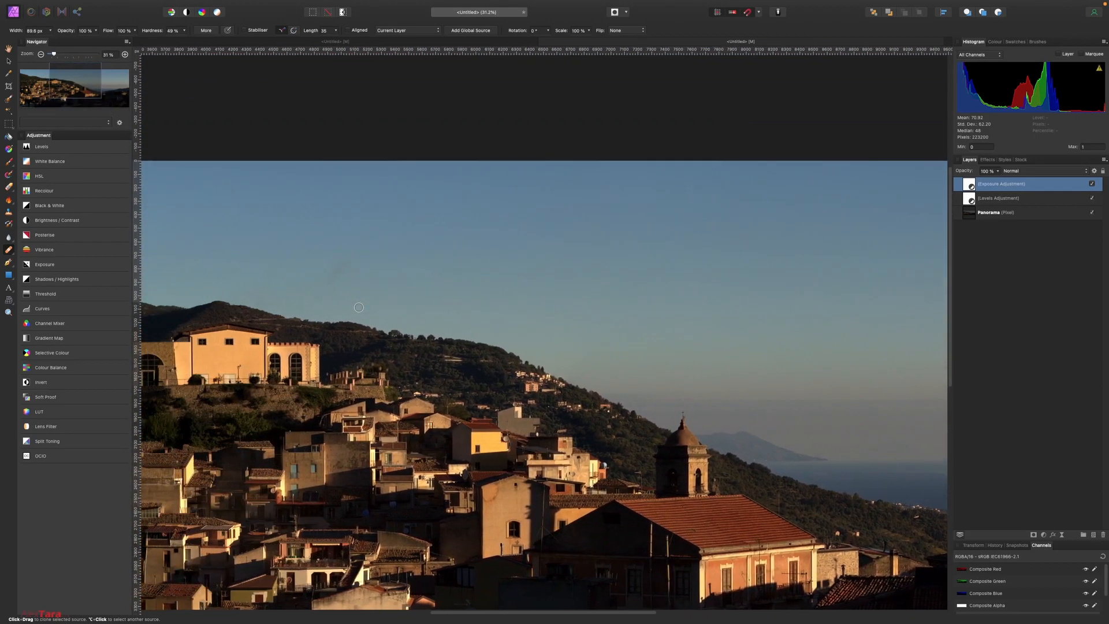
scroll(359, 307, "left", 8)
scroll(245, 294, "up", 2)
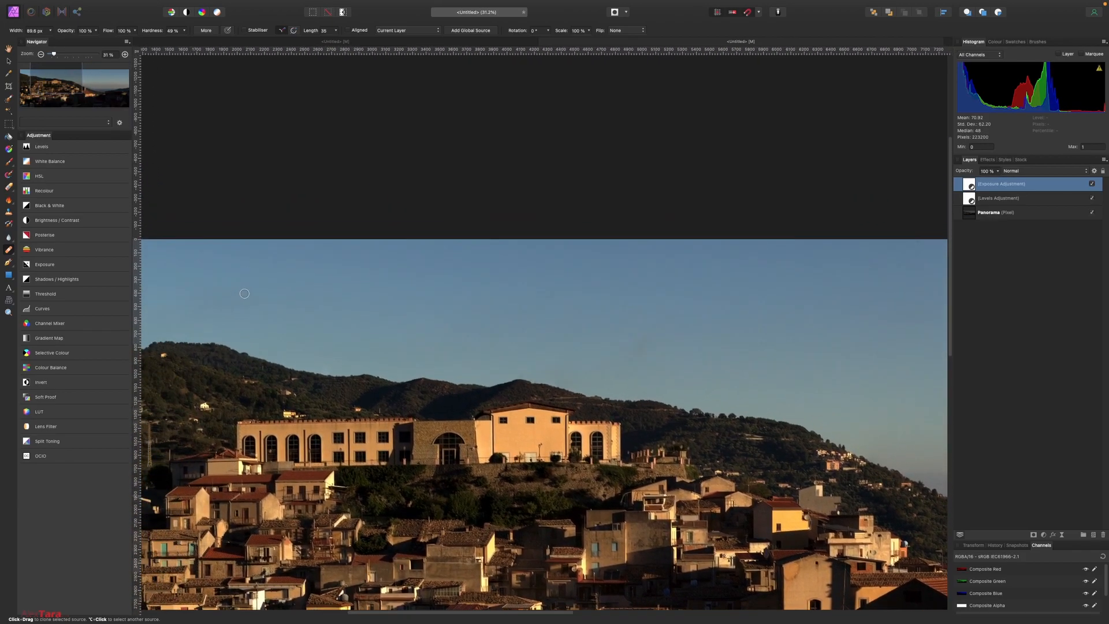
On the Panorama layer, heal the faint smudge in the sky above the wooded hillside with a brush of about 107 px, sampling clean sky nearby.
scroll(245, 294, "up", 3)
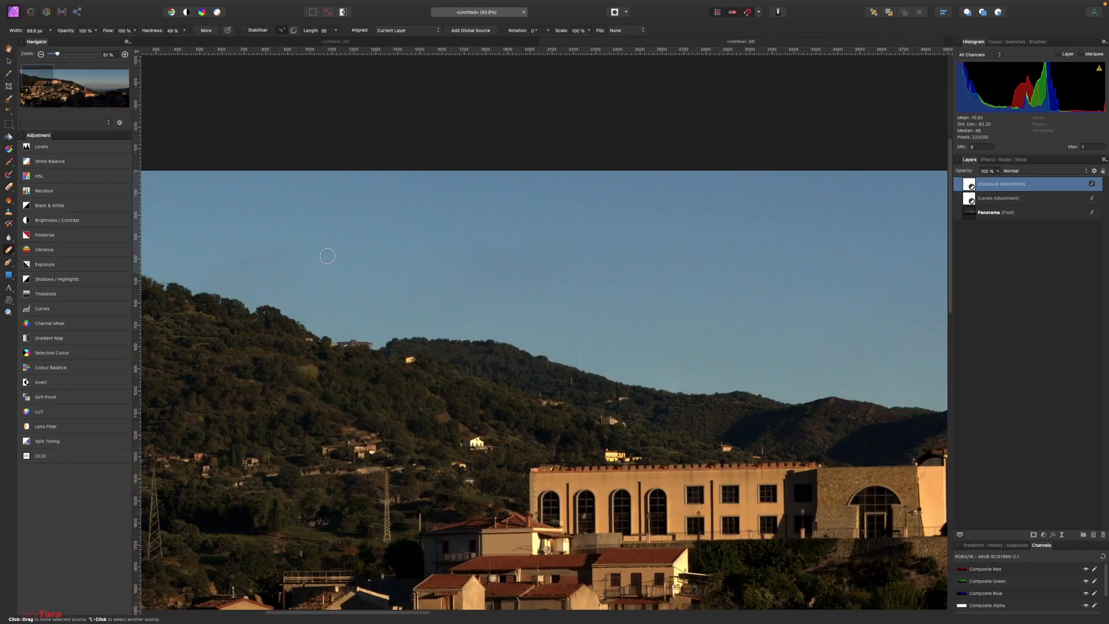
scroll(340, 263, "down", 1)
scroll(339, 263, "right", 2)
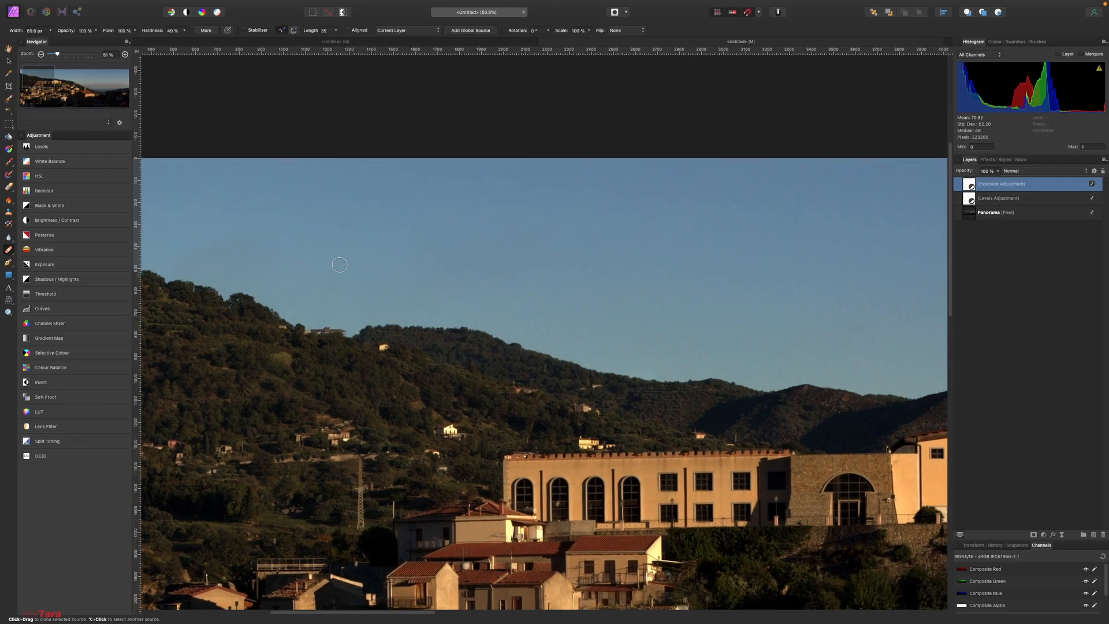
scroll(340, 264, "up", 2)
scroll(339, 265, "left", 4)
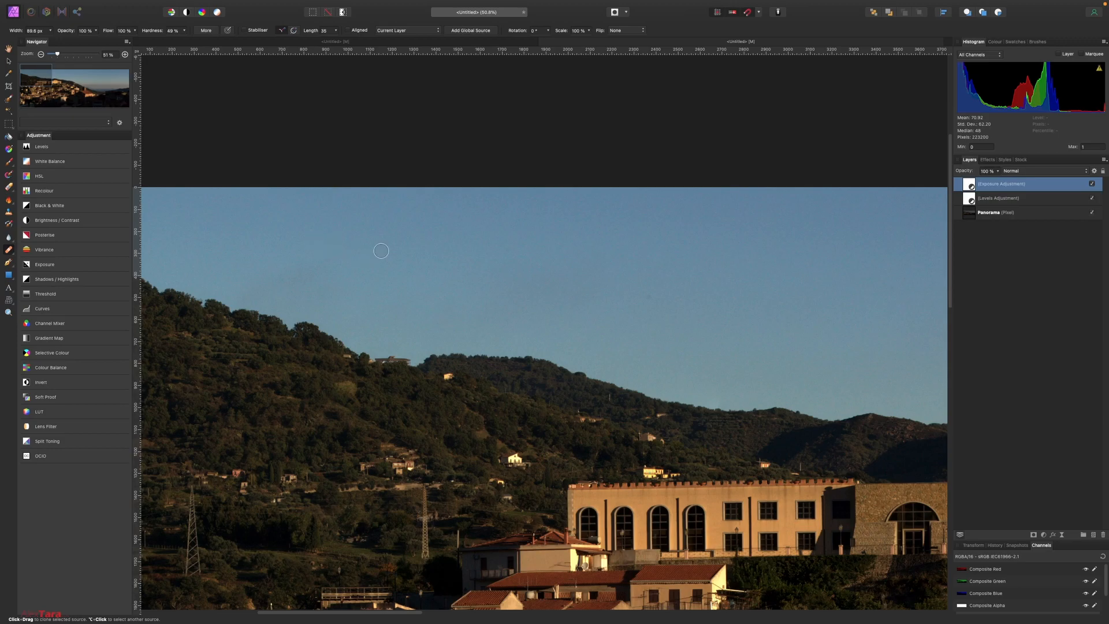
key("]")
key("]")
key("]")
key("]")
left_click(1009, 215)
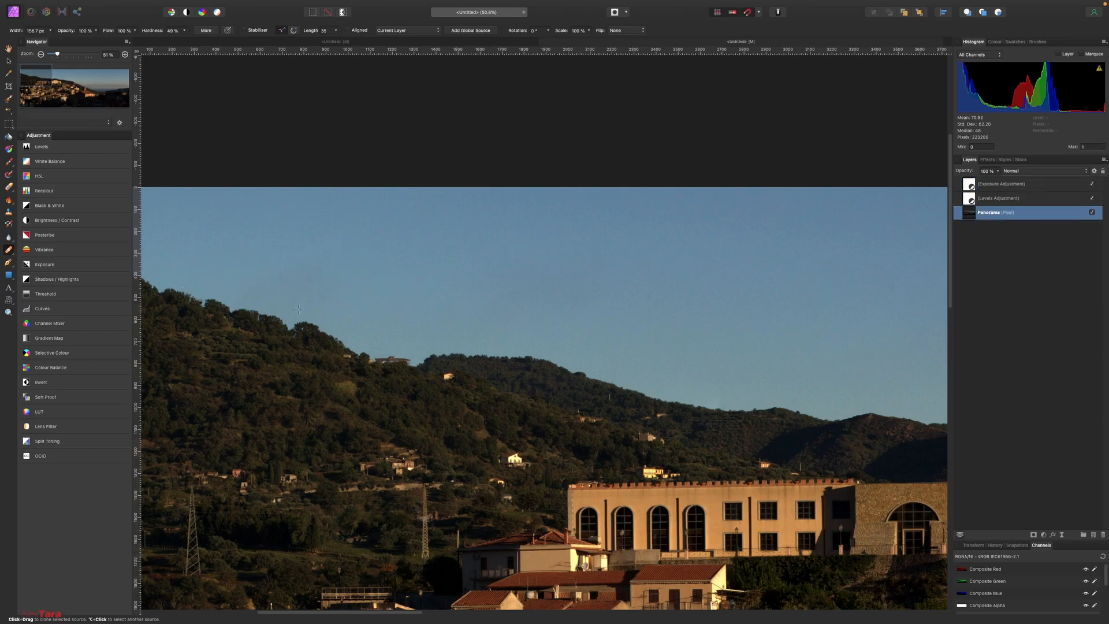
left_click(276, 224, "alt")
Heal the small blemishes in the sky above the mansion and its neighbouring hill with a Healing Brush of about 90 px.
key("bracketleft")
key("bracketleft")
key("bracketleft")
scroll(785, 353, "right", 5)
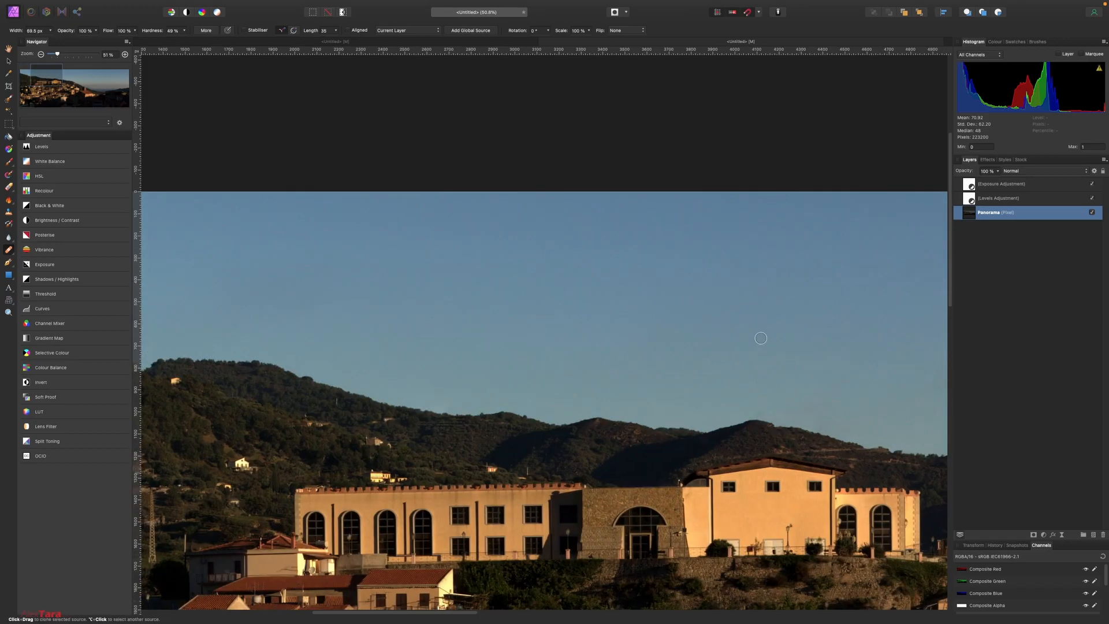
scroll(636, 301, "right", 5)
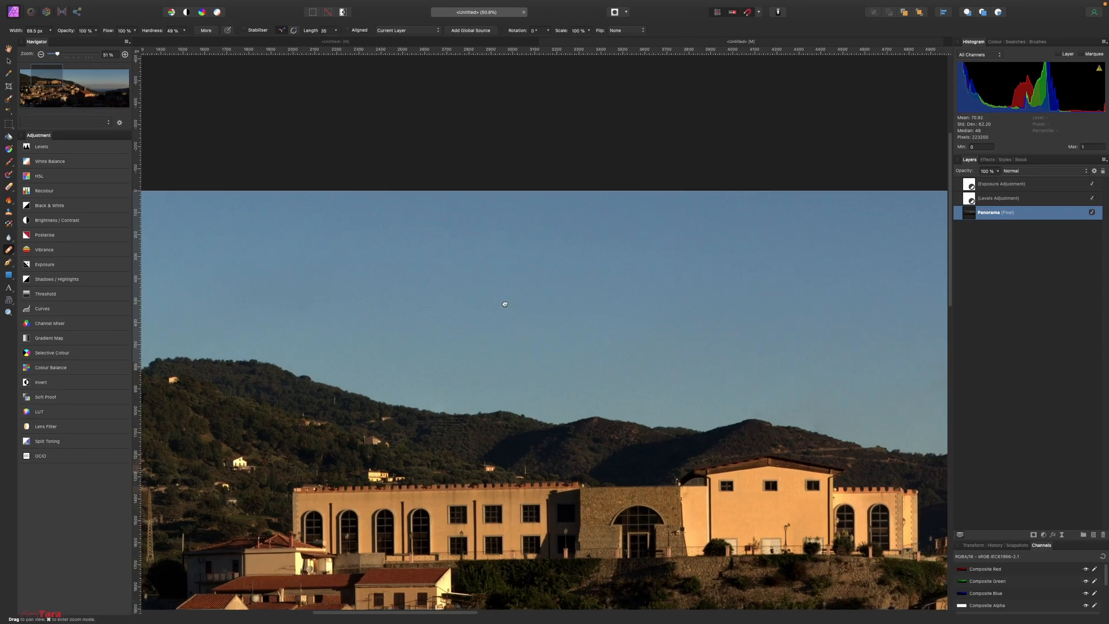
scroll(503, 304, "down", 1)
left_click_drag(636, 336, 410, 334)
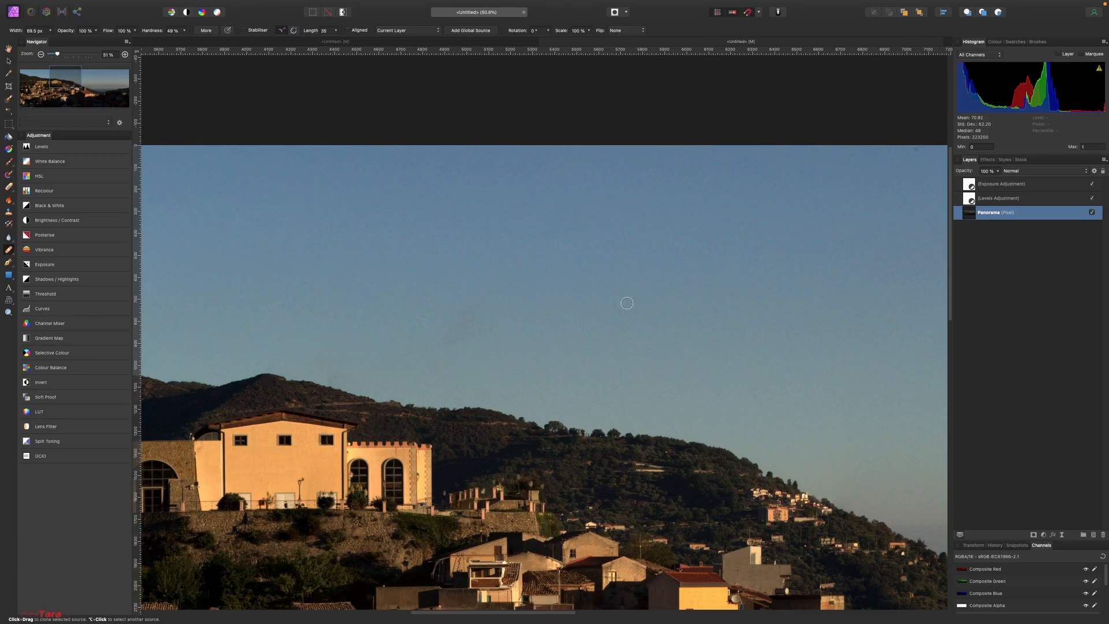
left_click(663, 315)
Retouch the remaining small spots in the sky over the sea, out to the panorama's far edge, with the same Healing Brush.
scroll(798, 305, "right", 10)
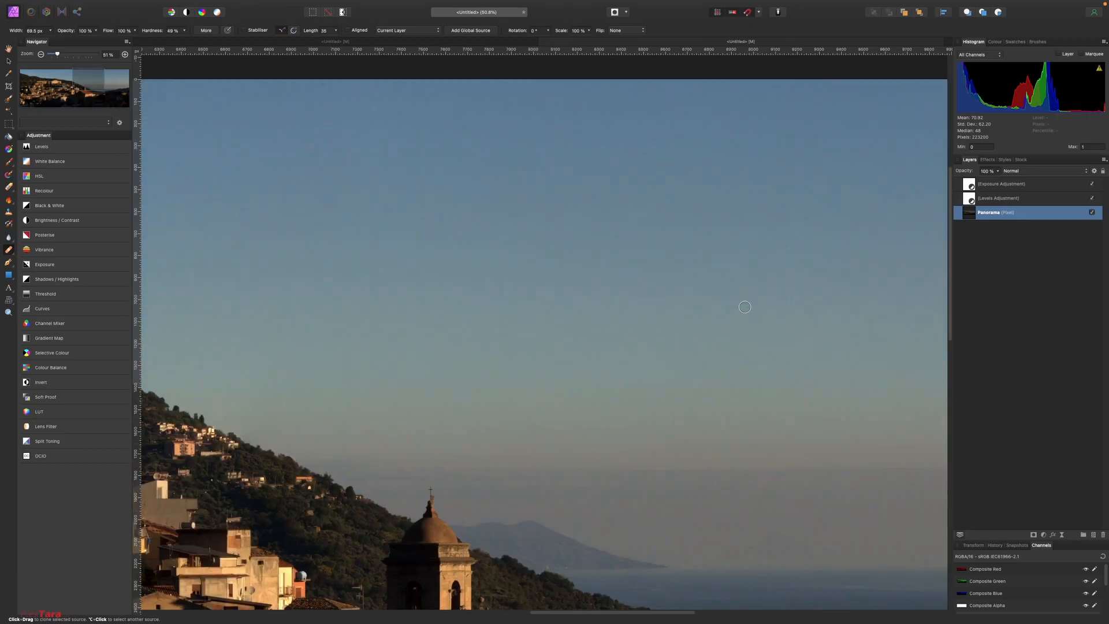
scroll(619, 371, "right", 5)
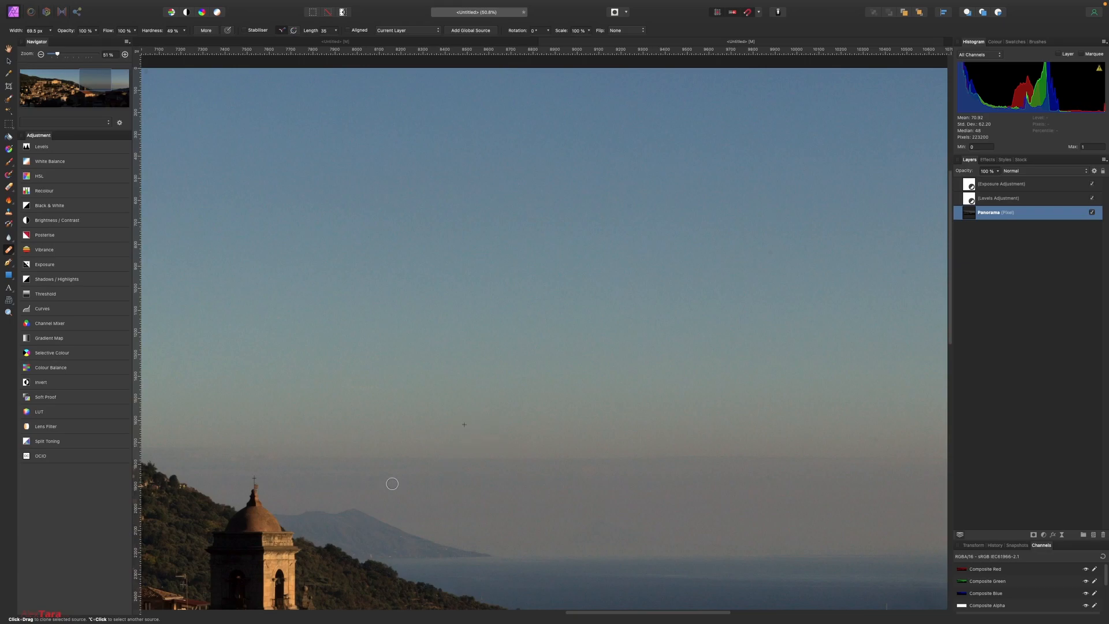
scroll(642, 455, "right", 5)
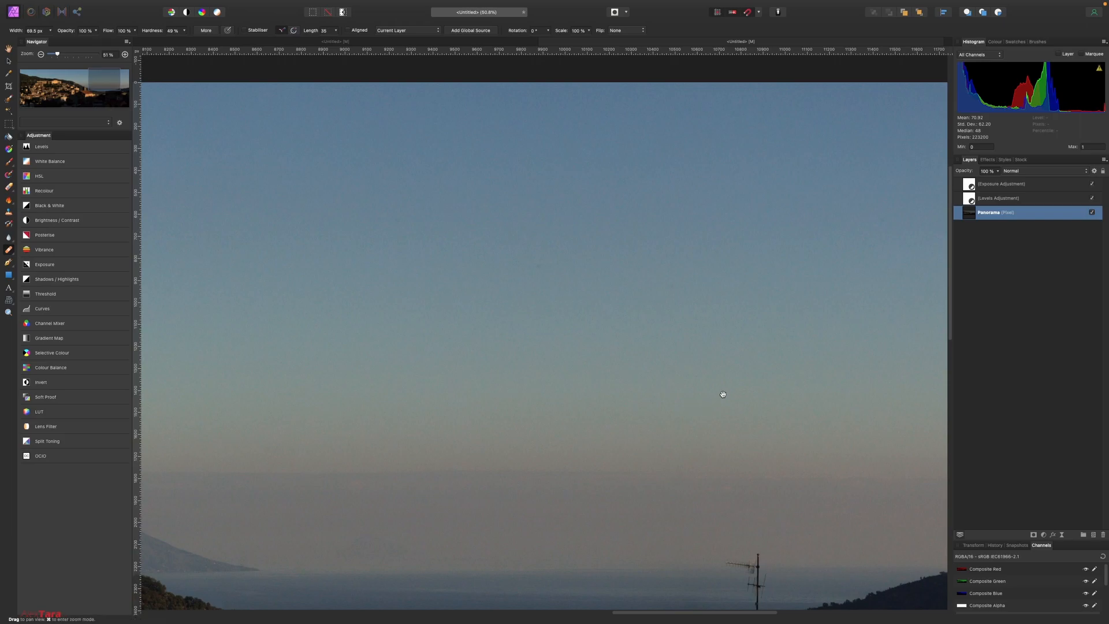
left_click_drag(719, 396, 526, 513)
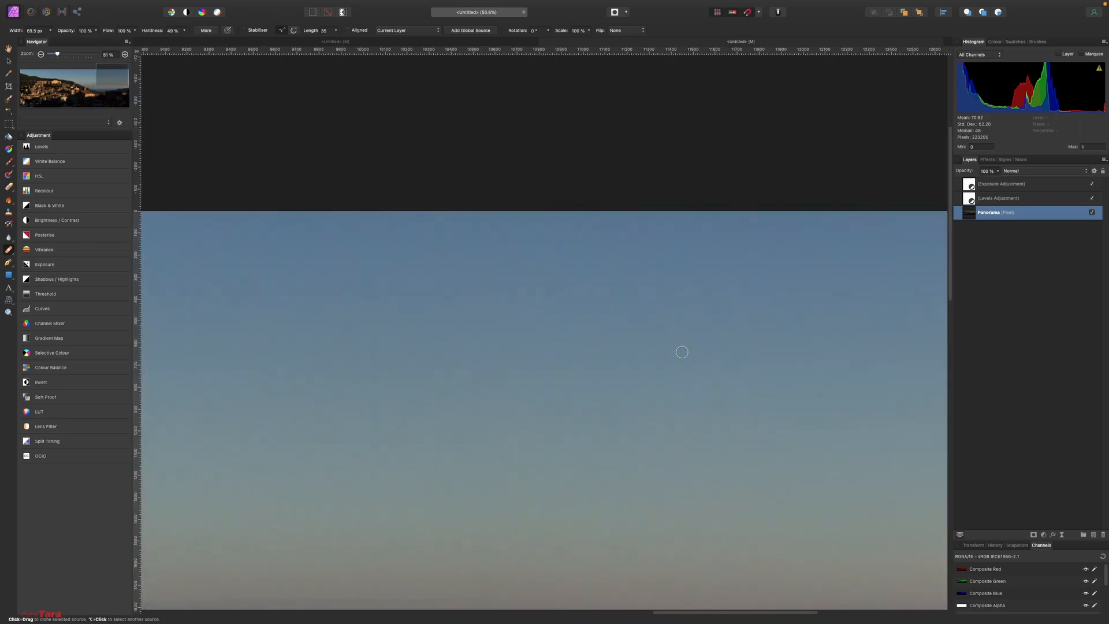
mouse_move(746, 412)
left_mouse_down()
mouse_move(604, 394)
mouse_move(552, 371)
left_mouse_up()
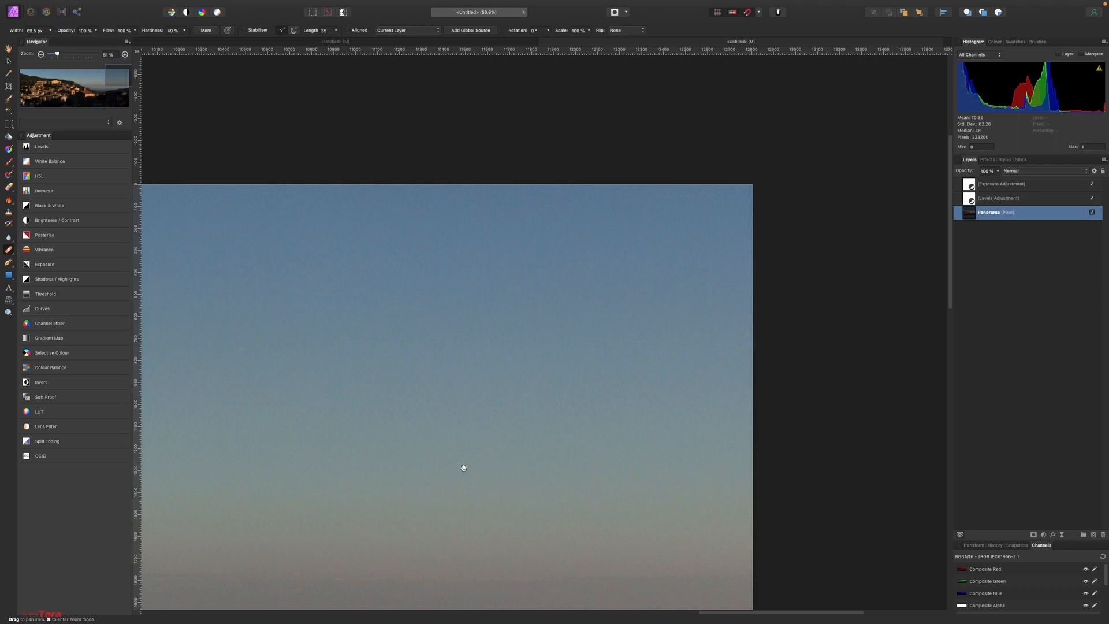
left_click_drag(458, 468, 589, 357)
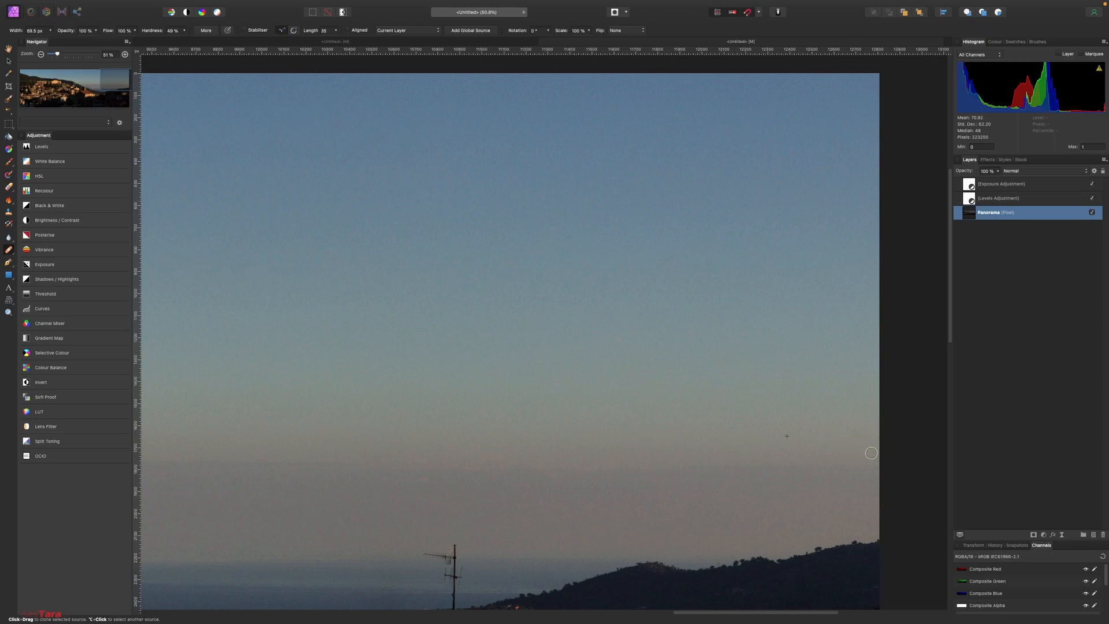
Examine the horizon, bell tower, hillsides and the complete sky for any blemishes left after healing.
left_click_drag(484, 425, 789, 411)
mouse_move(376, 412)
left_mouse_down()
mouse_move(570, 396)
mouse_move(553, 385)
left_mouse_up()
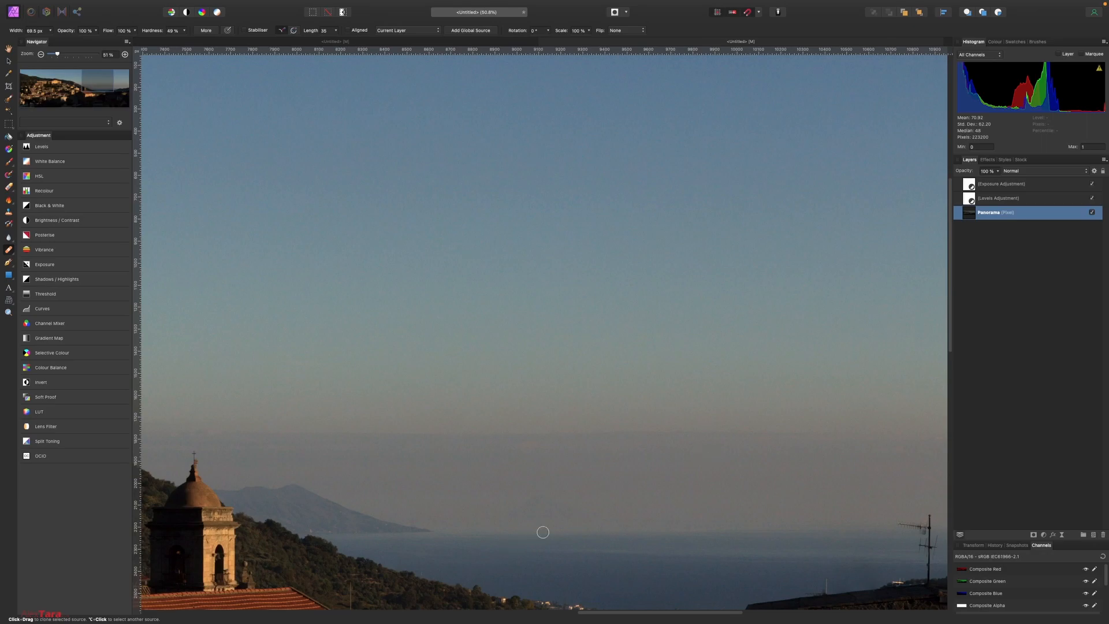
left_click_drag(408, 478, 658, 477)
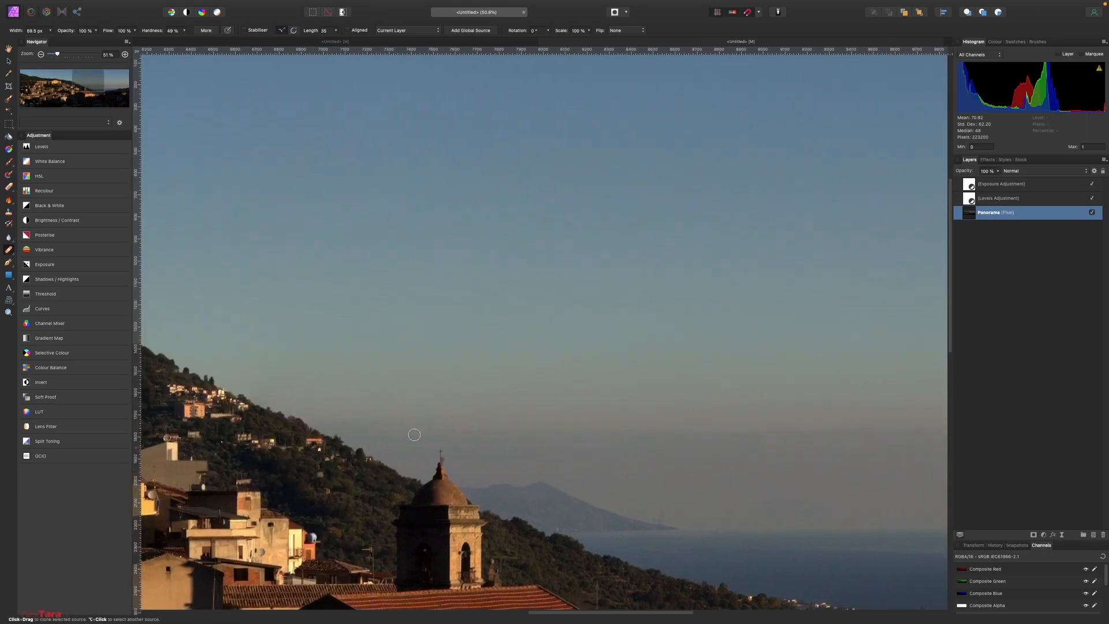
scroll(416, 426, "up", 5)
scroll(416, 426, "left", 5)
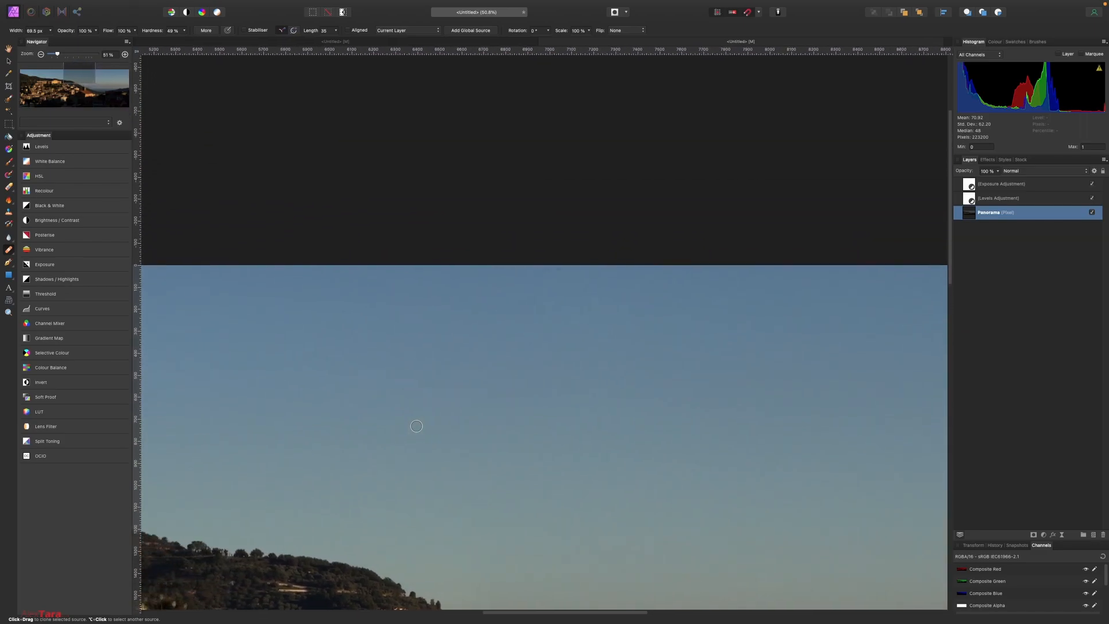
scroll(417, 426, "down", 4)
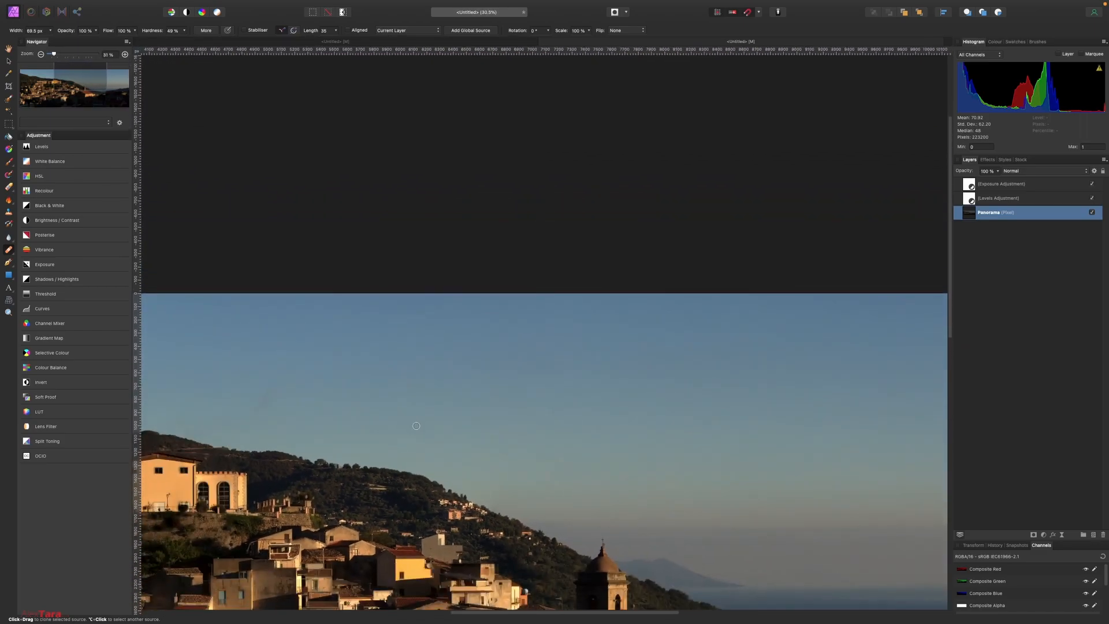
scroll(416, 425, "left", 8)
scroll(416, 426, "up", 1)
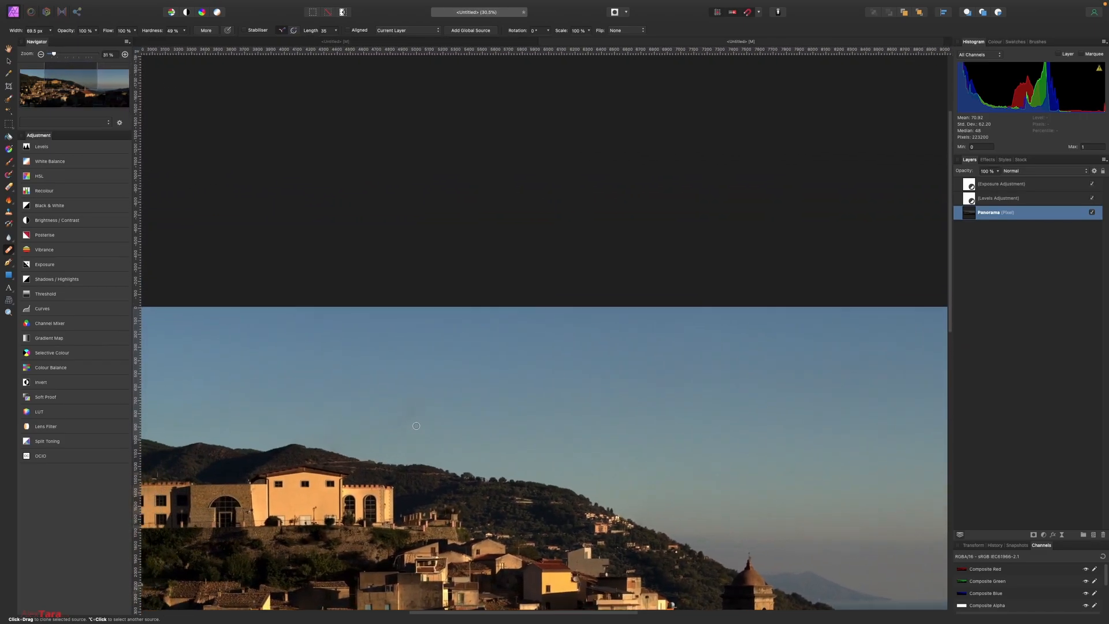
scroll(416, 426, "left", 5)
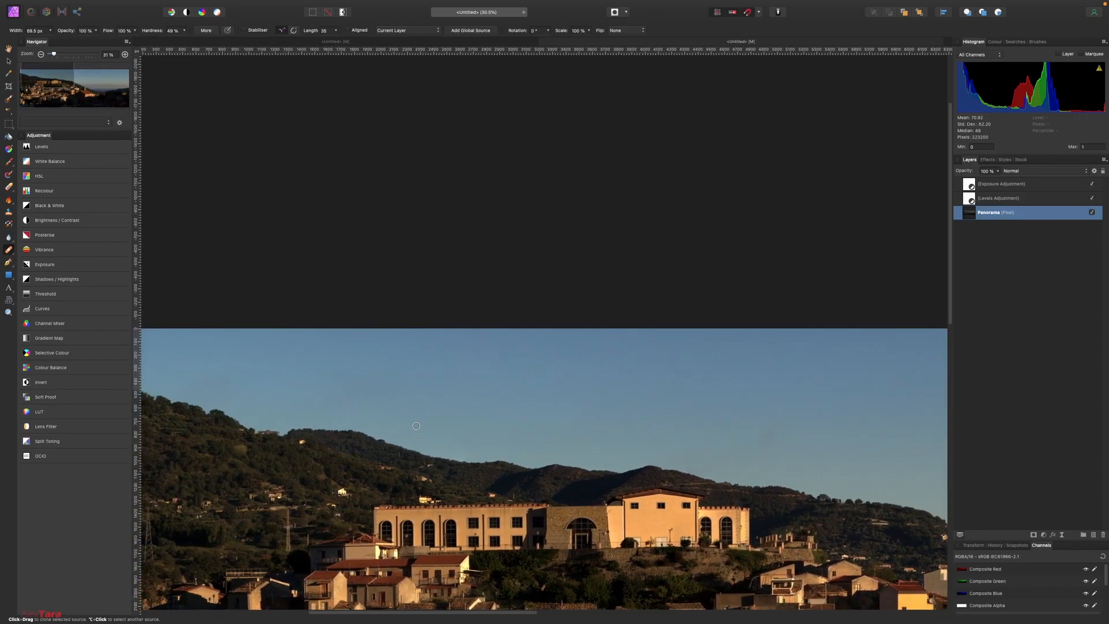
scroll(416, 425, "down", 1)
scroll(416, 426, "right", 20)
scroll(416, 426, "down", 3)
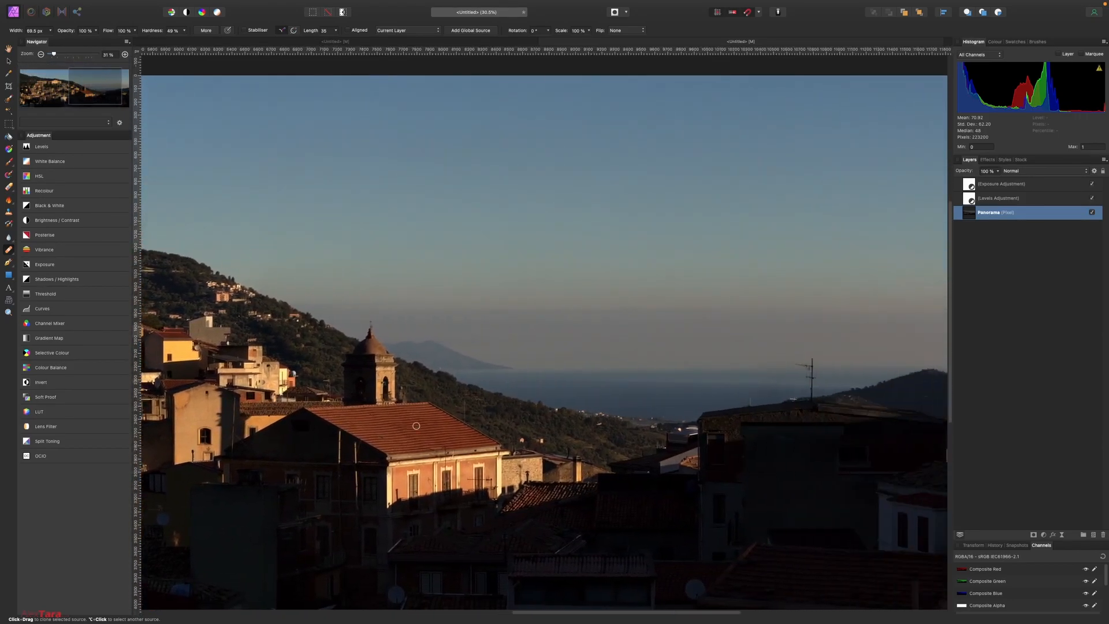
scroll(416, 426, "down", 2)
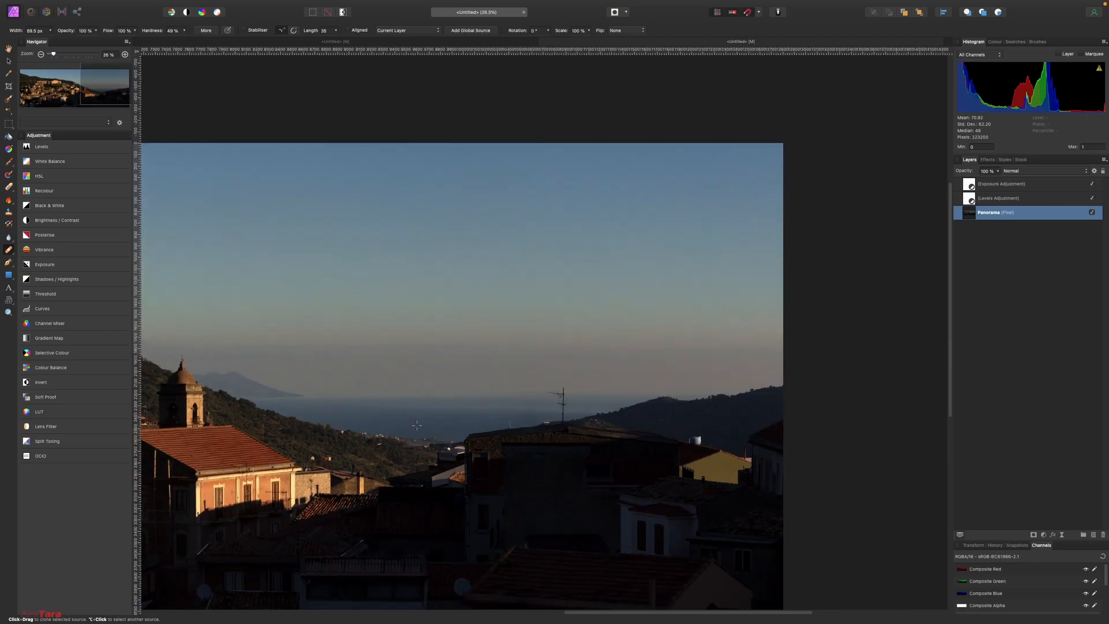
scroll(416, 426, "down", 6)
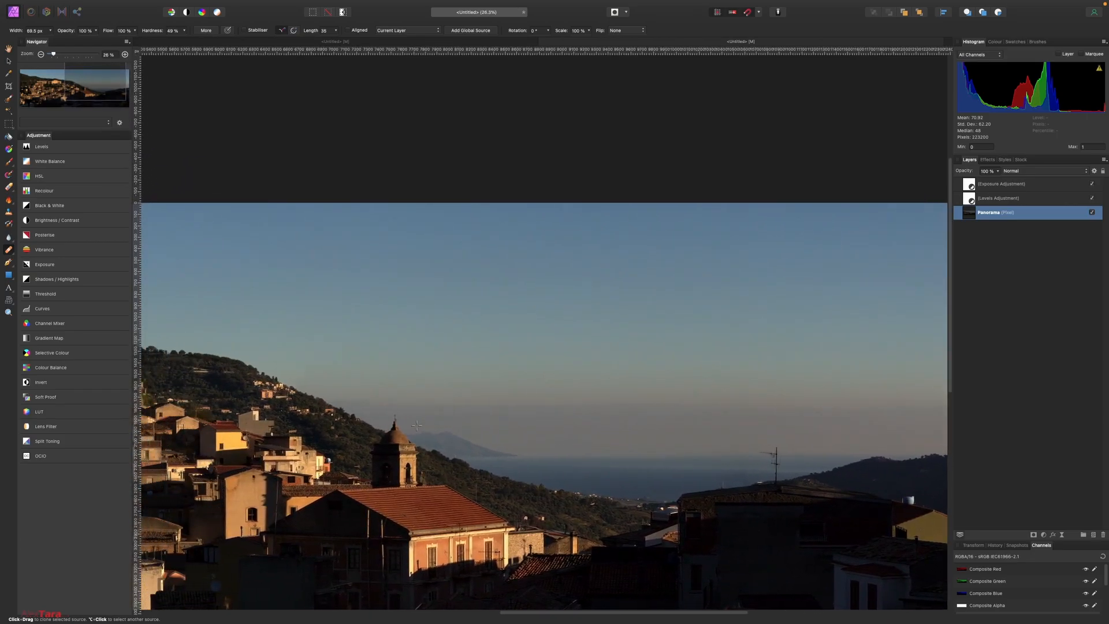
scroll(416, 426, "down", 2)
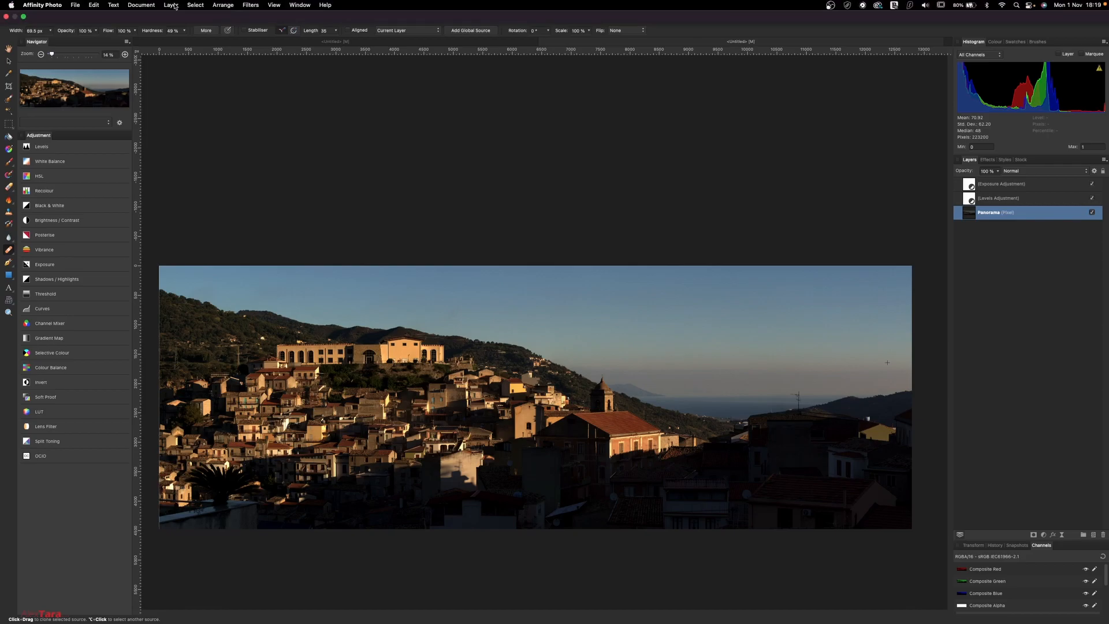
Check the panorama's pixel dimensions in the Resize Document settings, cancel the resize and activate the Move tool.
left_click(142, 6)
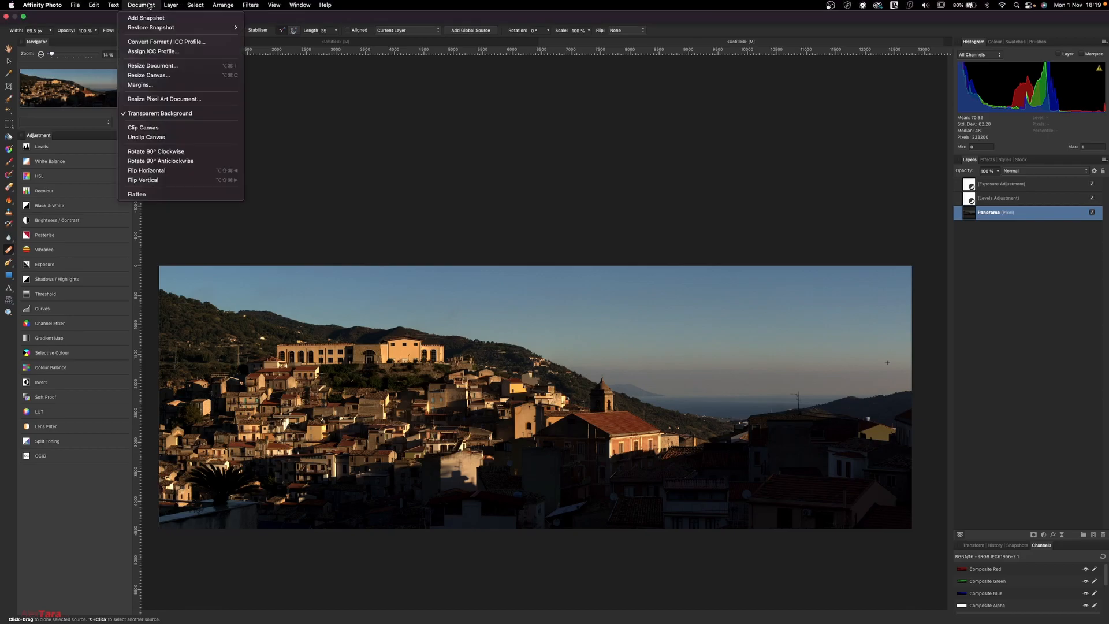
left_click(182, 67)
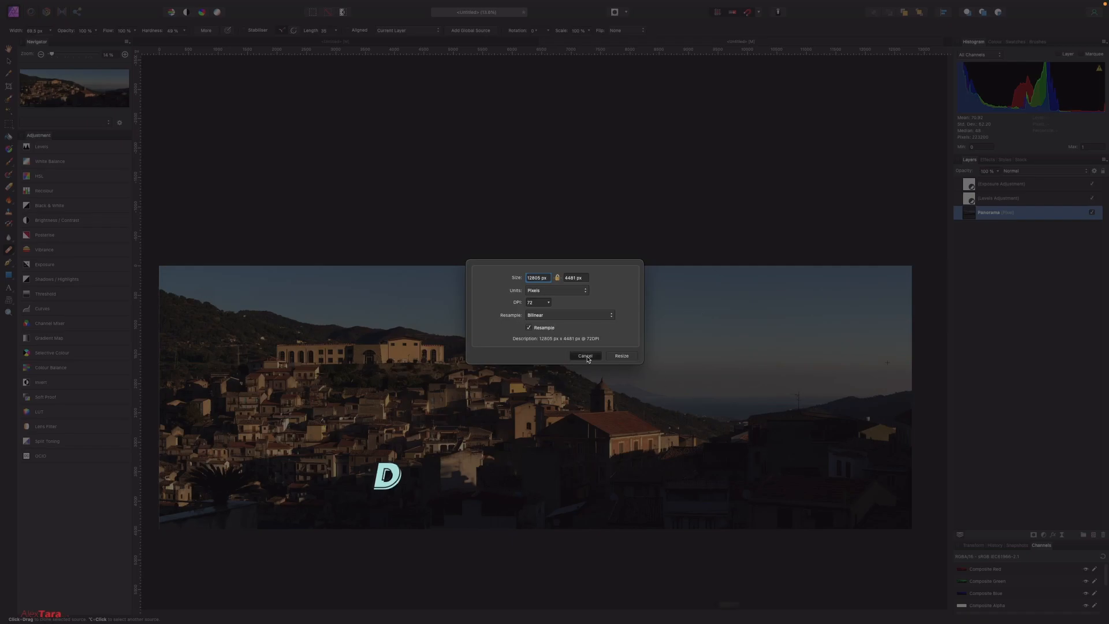
left_click(611, 356)
key("v")
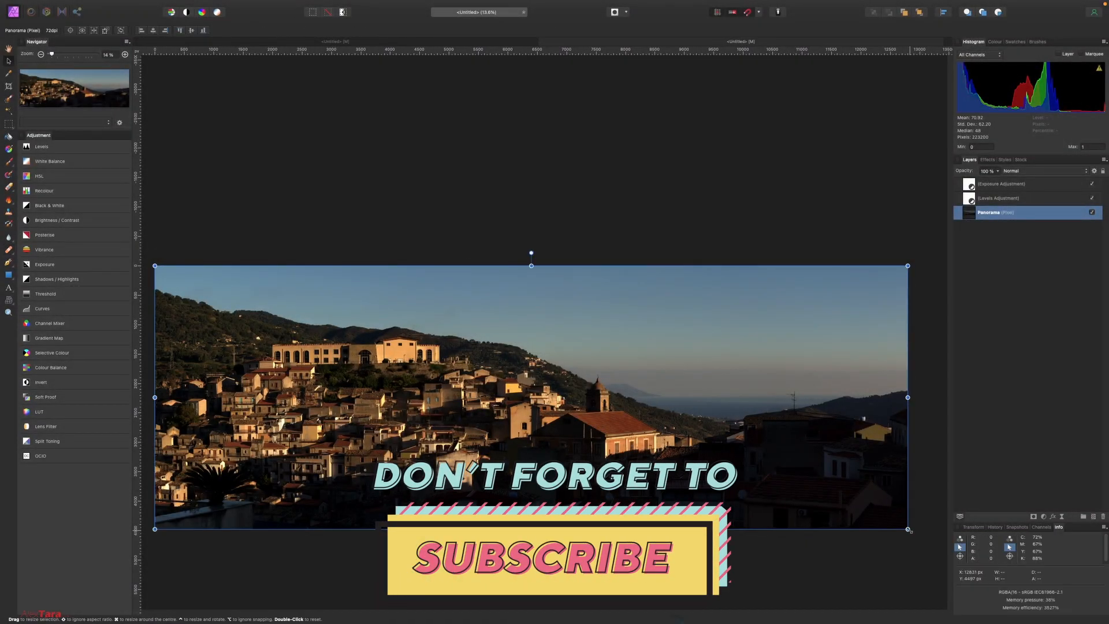